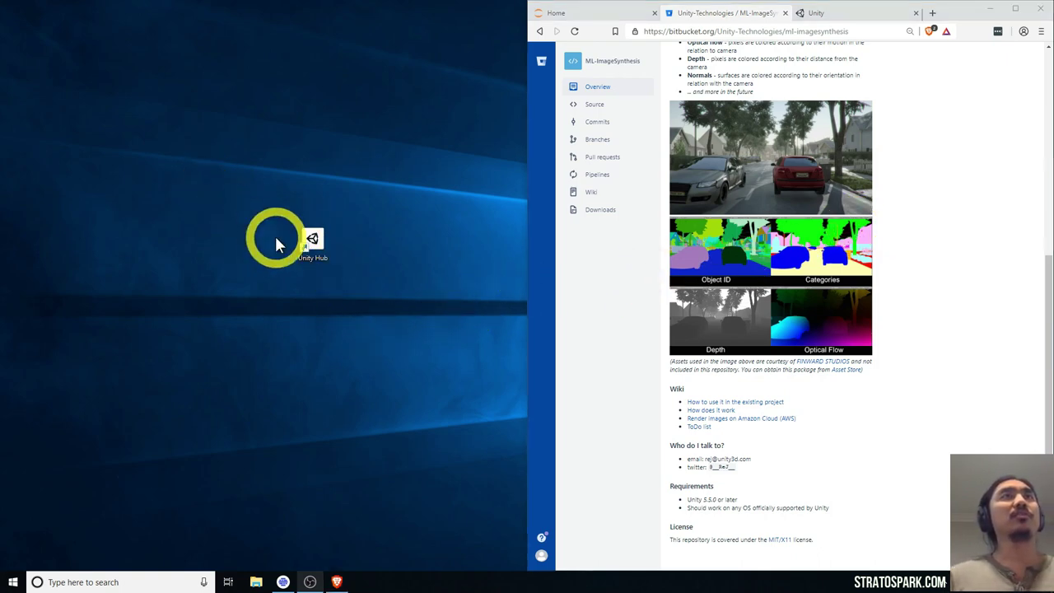
Step: Switch from the Bitbucket repository tab to the unity3d.com homepage tab
{"action": "left_click", "coordinate": [820, 13]}
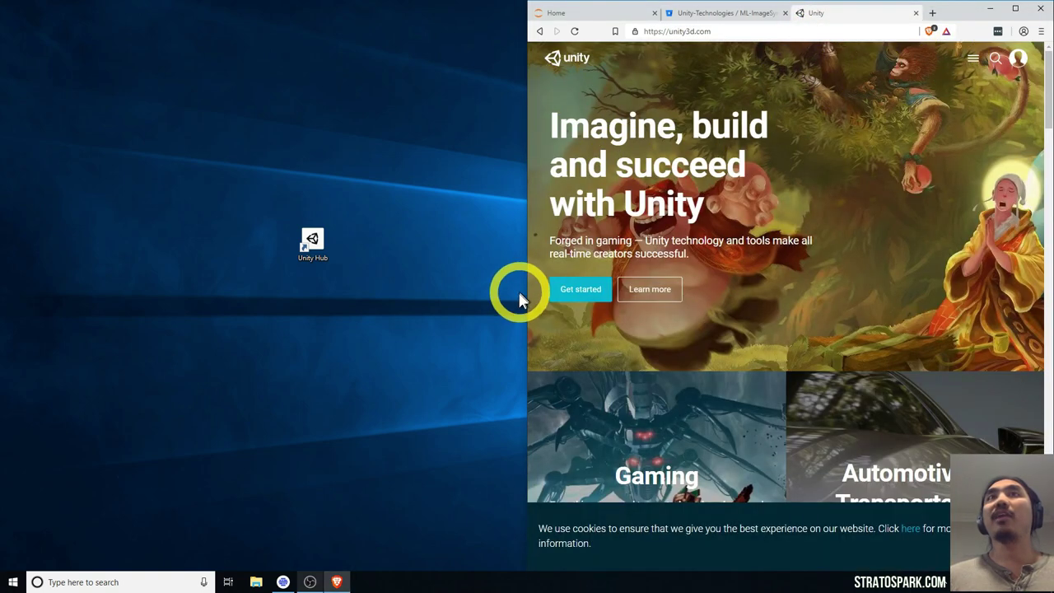
Step: Go to the Store plans page's free Personal plan, then select the Unity Hub desktop shortcut
{"action": "left_click", "coordinate": [973, 60]}
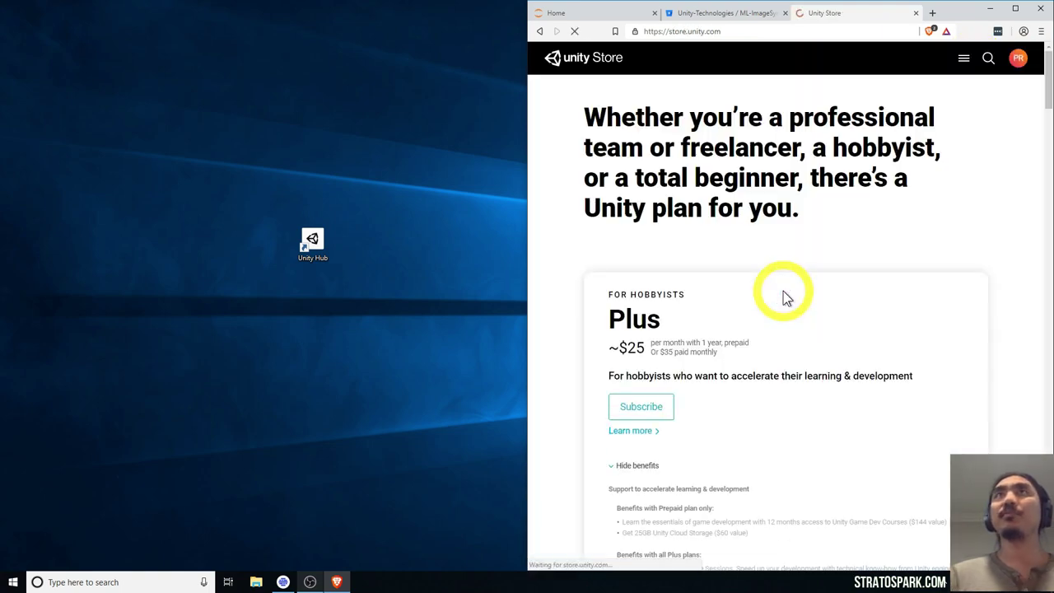
{"action": "scroll", "coordinate": [631, 379], "scroll_direction": "down", "scroll_amount": 10}
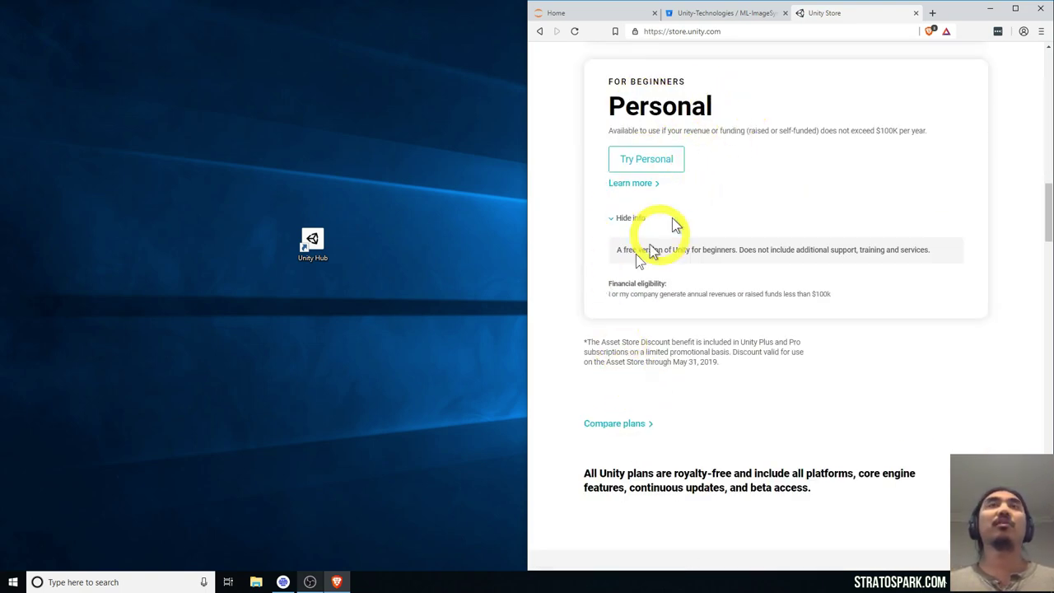
{"action": "left_click", "coordinate": [222, 298]}
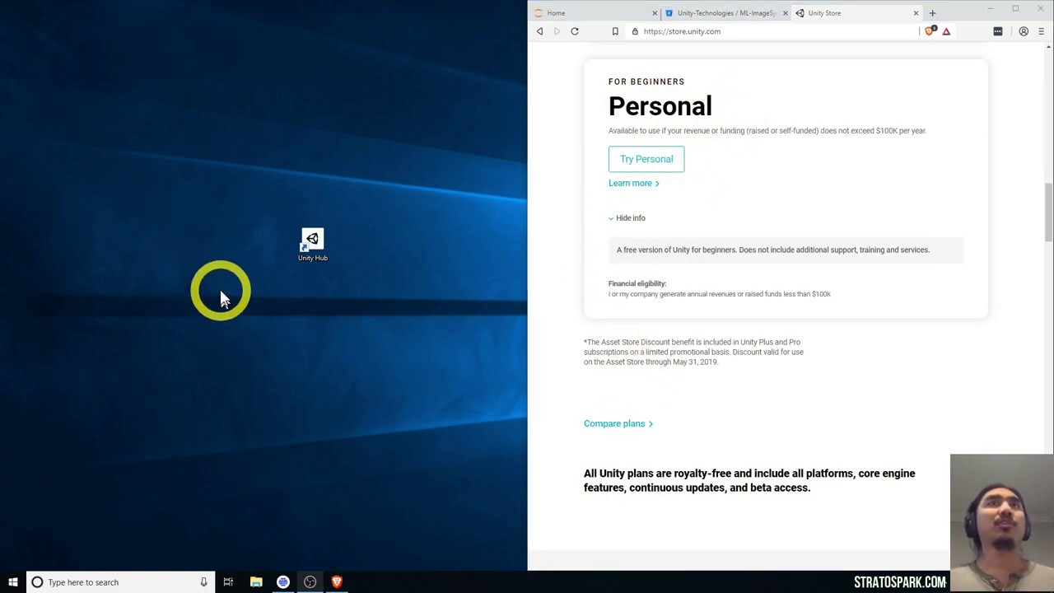
{"action": "left_click", "coordinate": [315, 241]}
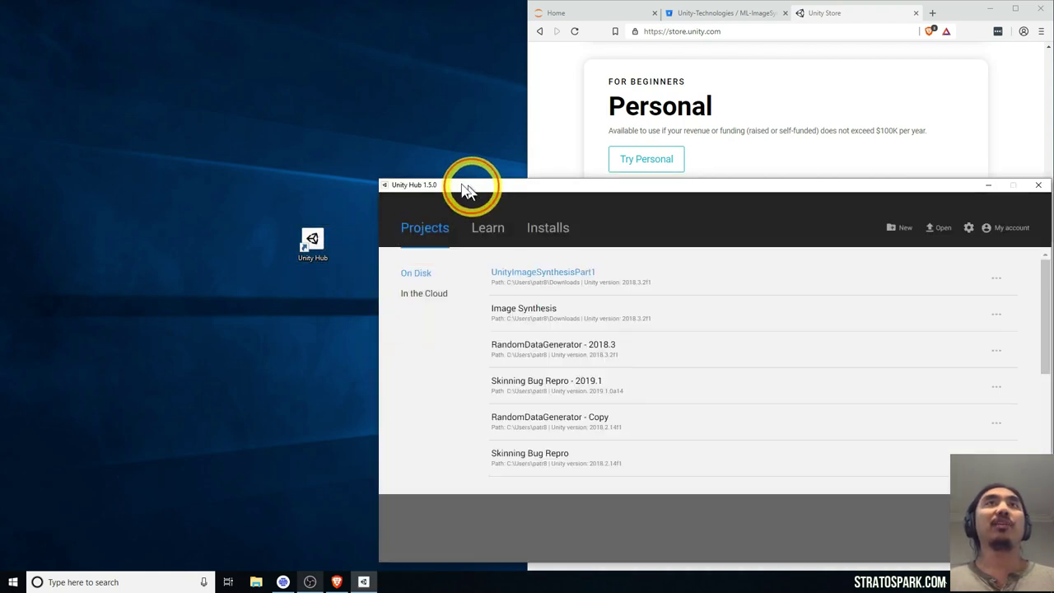
Step: Browse Unity Hub's Installs lists, official and beta, ending on the four local editors
{"action": "left_click_drag", "start_coordinate": [467, 189], "coordinate": [201, 112]}
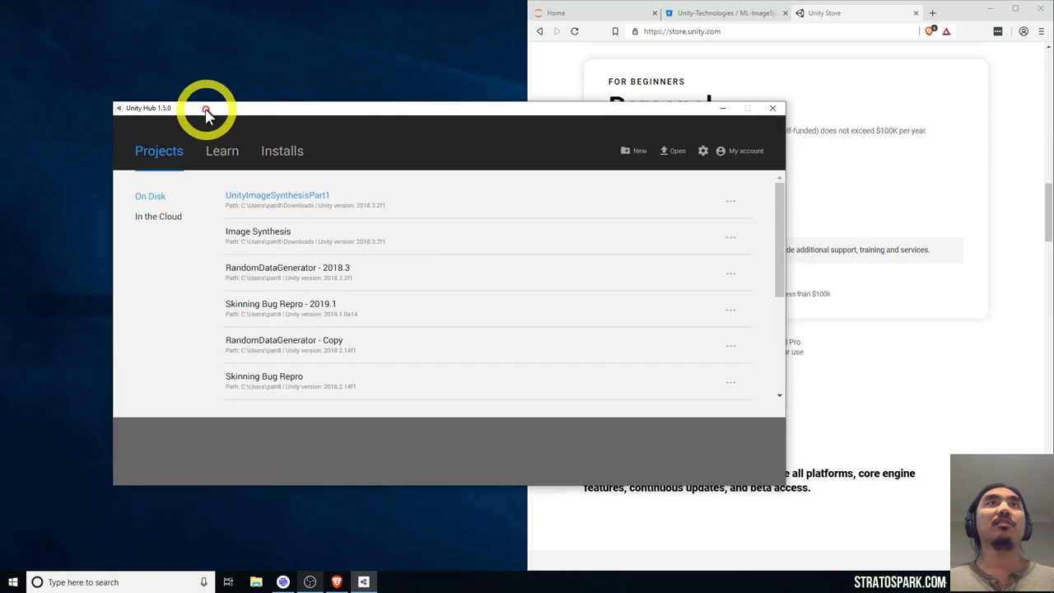
{"action": "left_click", "coordinate": [272, 155]}
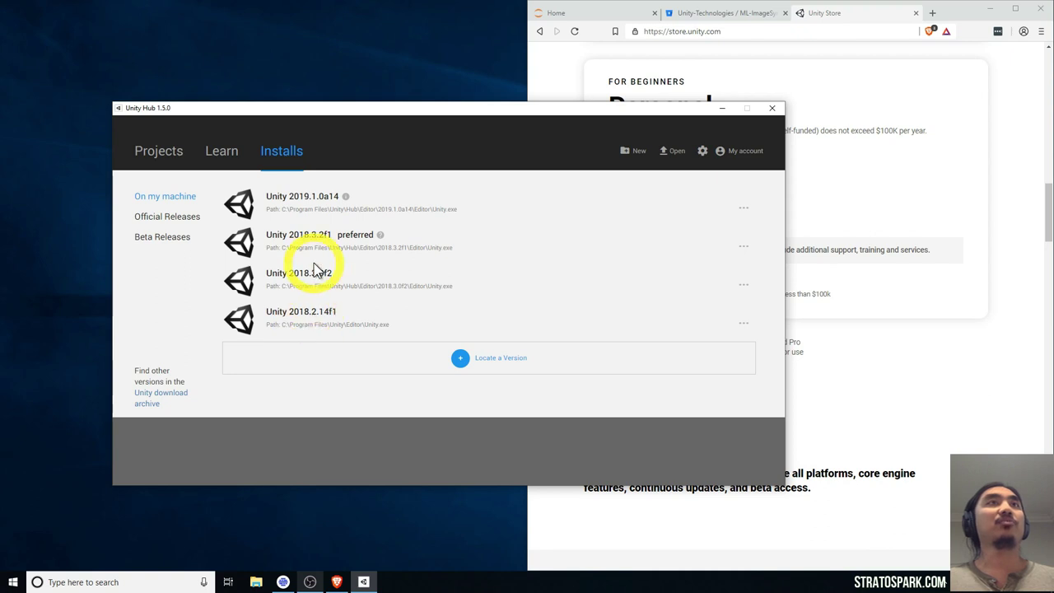
{"action": "left_click", "coordinate": [158, 224]}
{"action": "left_click", "coordinate": [162, 237]}
{"action": "left_click", "coordinate": [160, 196]}
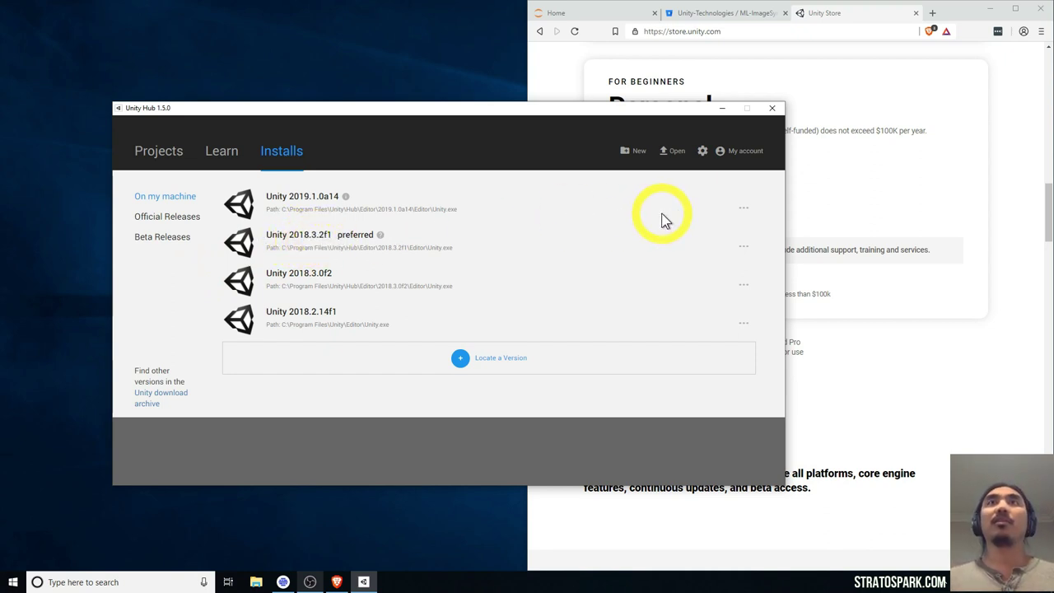
{"action": "left_click", "coordinate": [1017, 191]}
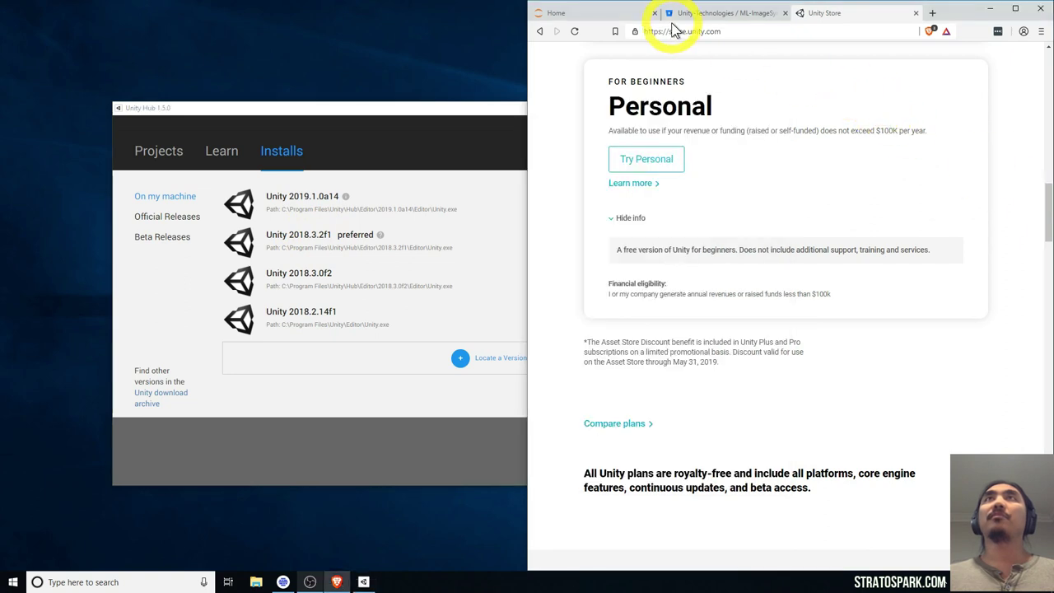
Step: From Bitbucket's Downloads page, save the 1.4 MB ML-ImageSynthesis repository zip to Downloads
{"action": "left_click", "coordinate": [697, 15]}
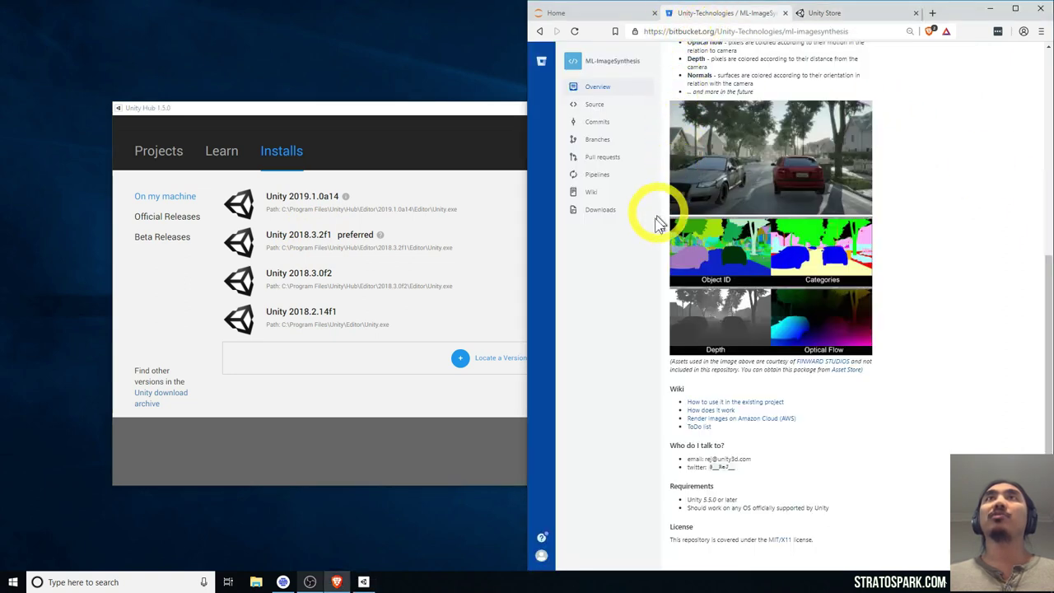
{"action": "left_click", "coordinate": [599, 216]}
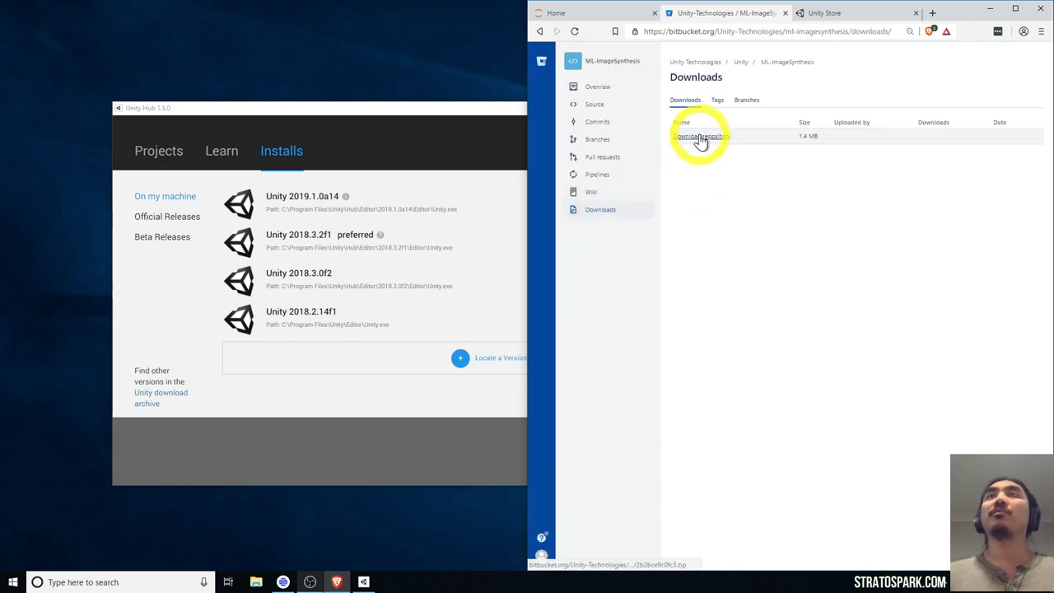
{"action": "left_click", "coordinate": [699, 140]}
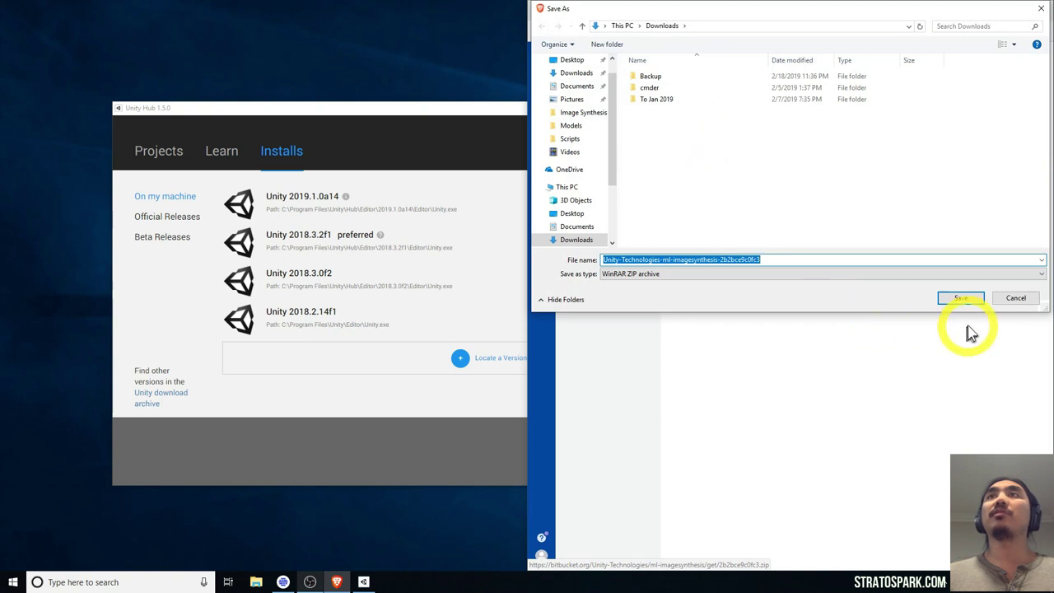
{"action": "left_click", "coordinate": [965, 300]}
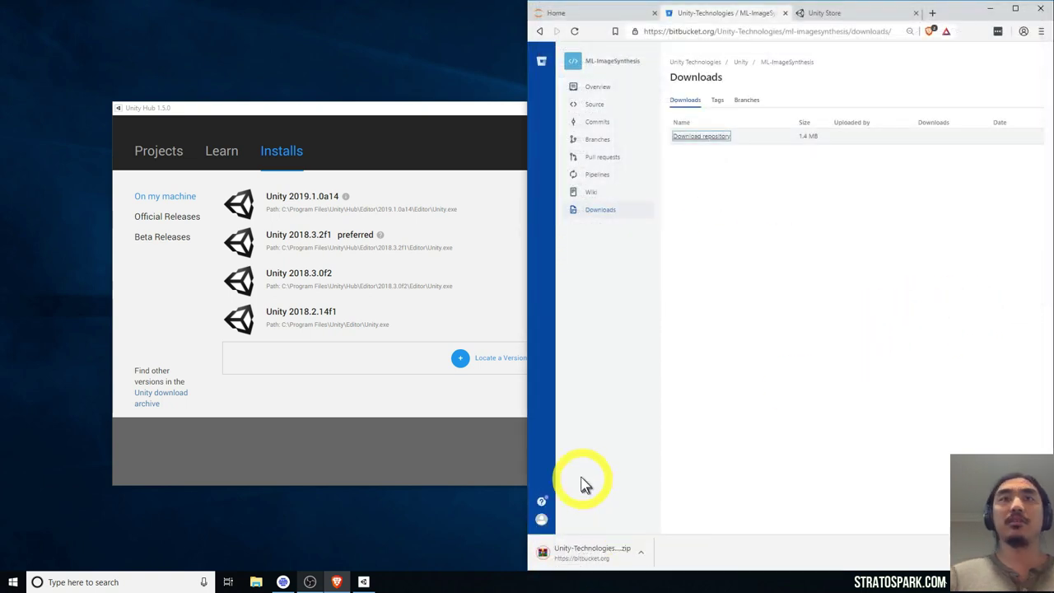
Step: Extract the repository zip with Extract Here in the Downloads folder
{"action": "left_click", "coordinate": [258, 582]}
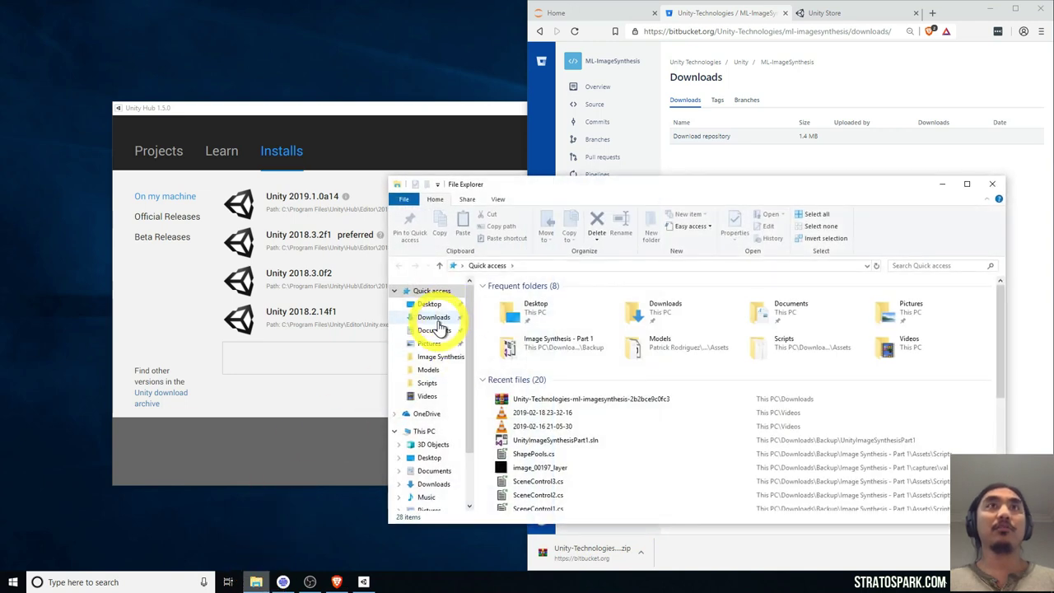
{"action": "left_click", "coordinate": [434, 318]}
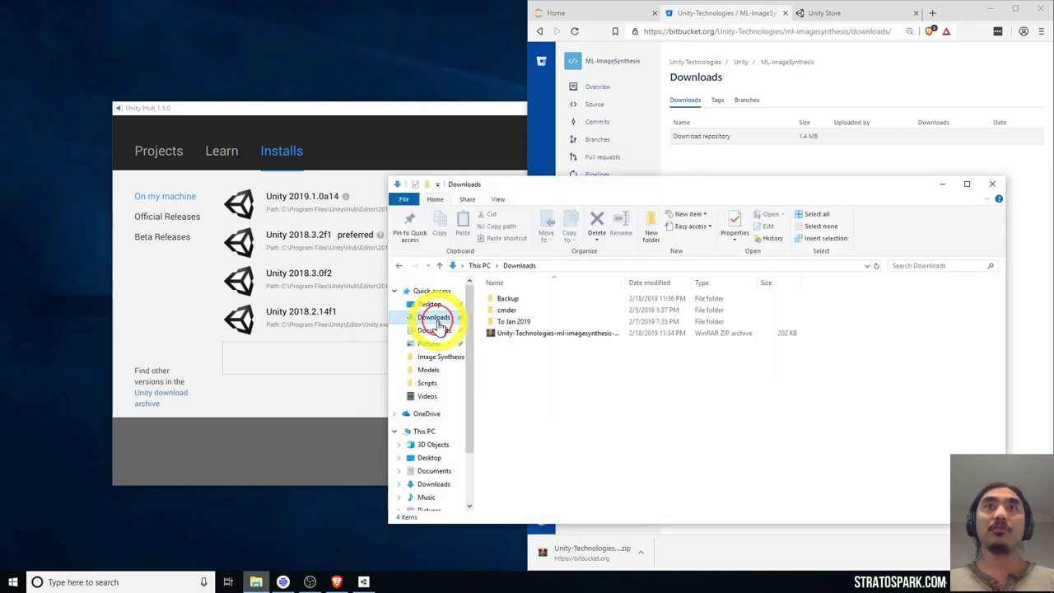
{"action": "left_click", "coordinate": [530, 336]}
{"action": "right_click", "coordinate": [532, 339]}
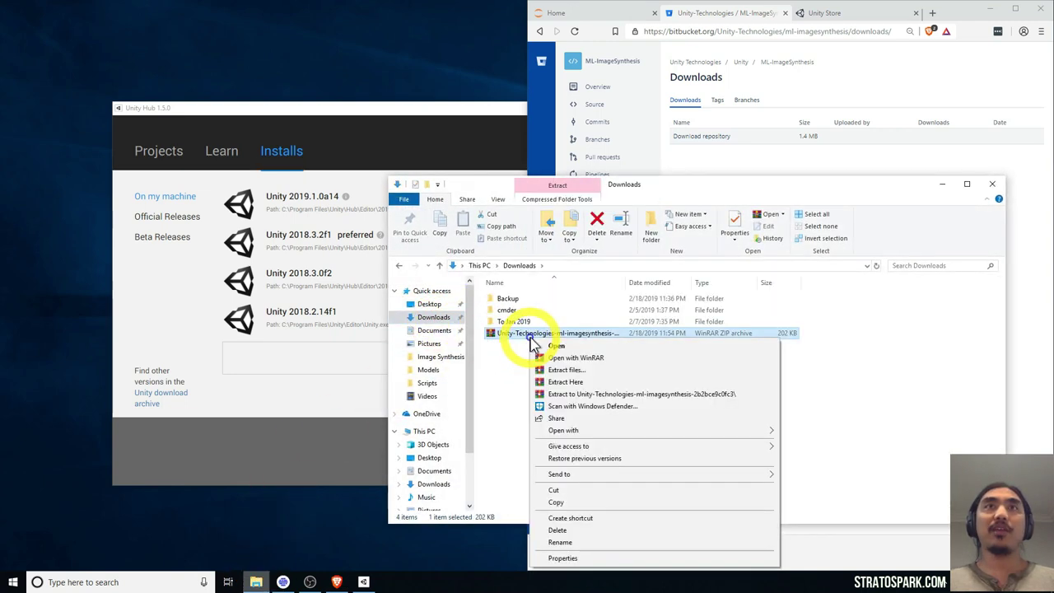
{"action": "left_click", "coordinate": [582, 383]}
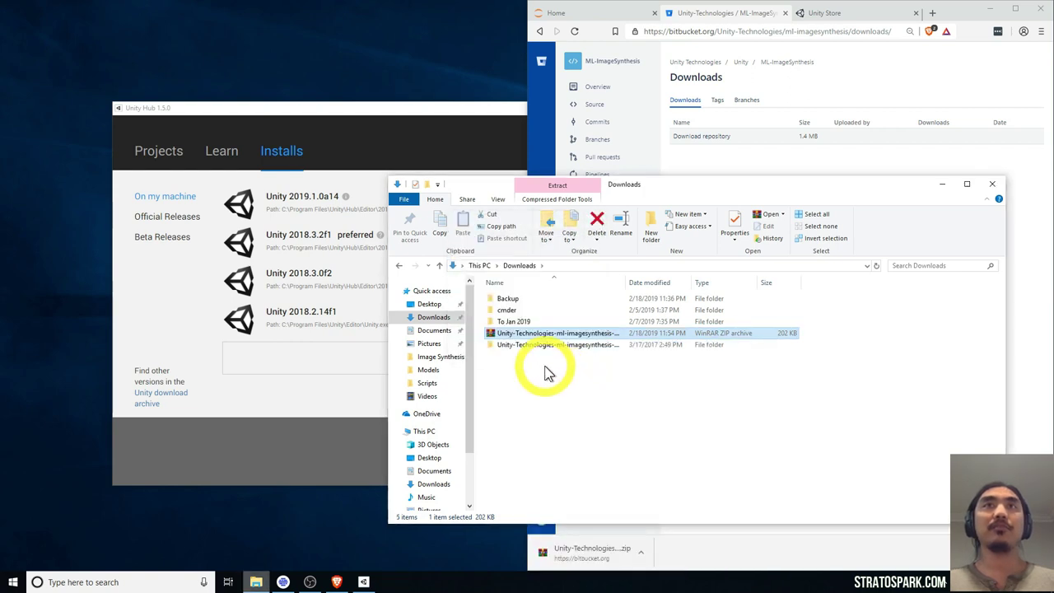
Step: Rename the extracted folder to ImageSynthPart1
{"action": "left_click", "coordinate": [552, 346]}
{"action": "left_click", "coordinate": [563, 346]}
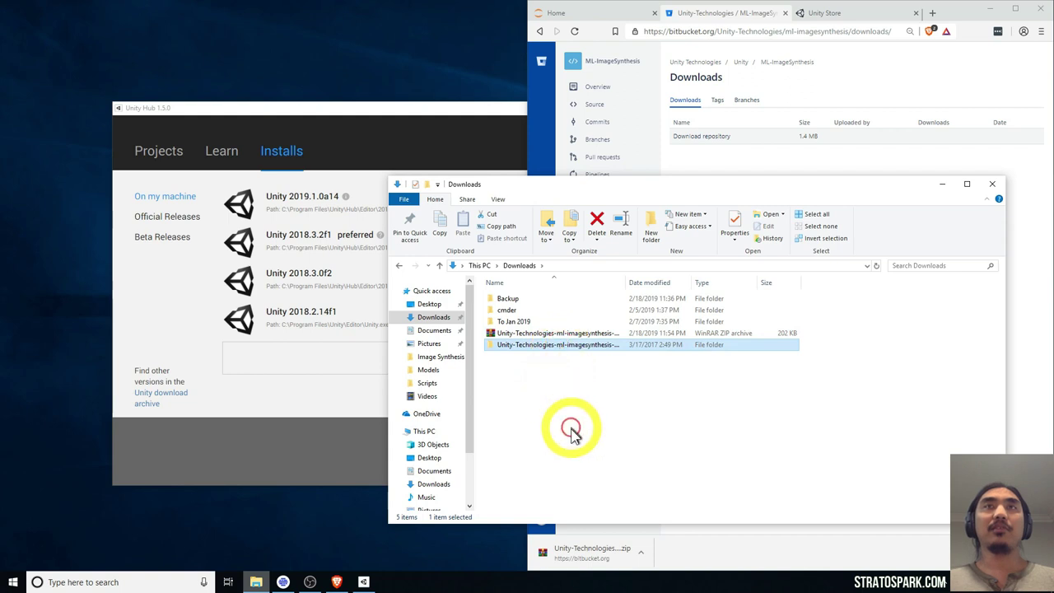
{"action": "type", "text": "ImageSynthPart1"}
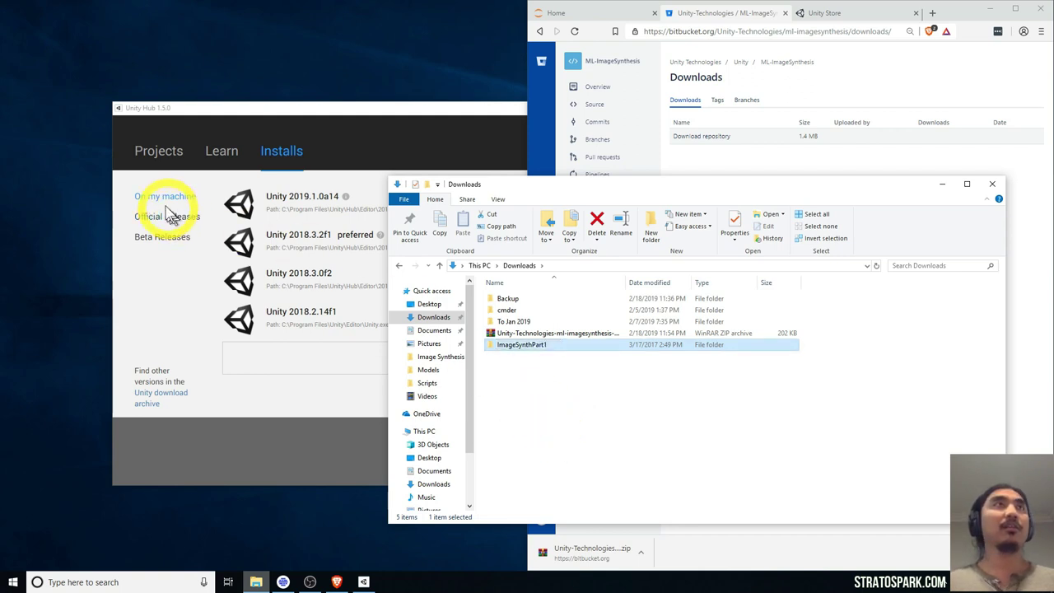
Step: Select the ImageSynthPart1 folder as the project to open in Unity Hub
{"action": "left_click", "coordinate": [154, 157]}
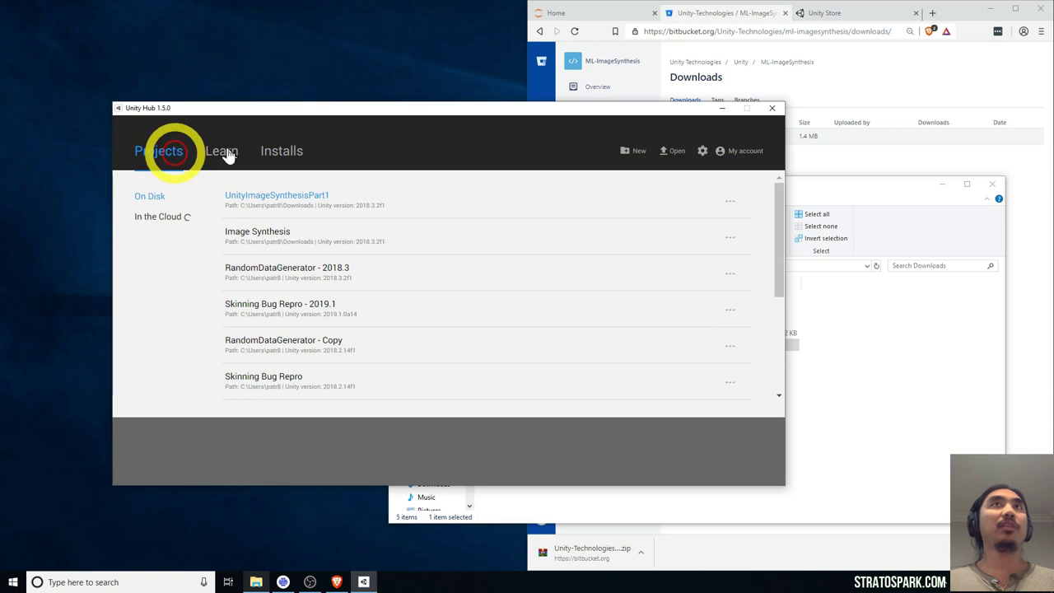
{"action": "left_click", "coordinate": [674, 157]}
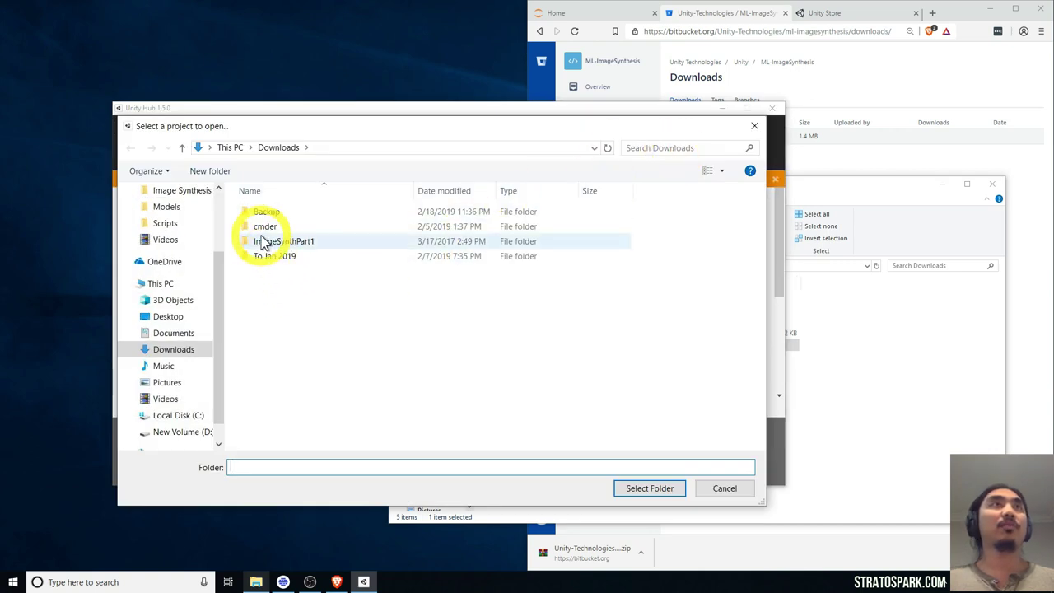
{"action": "double_click", "coordinate": [283, 243]}
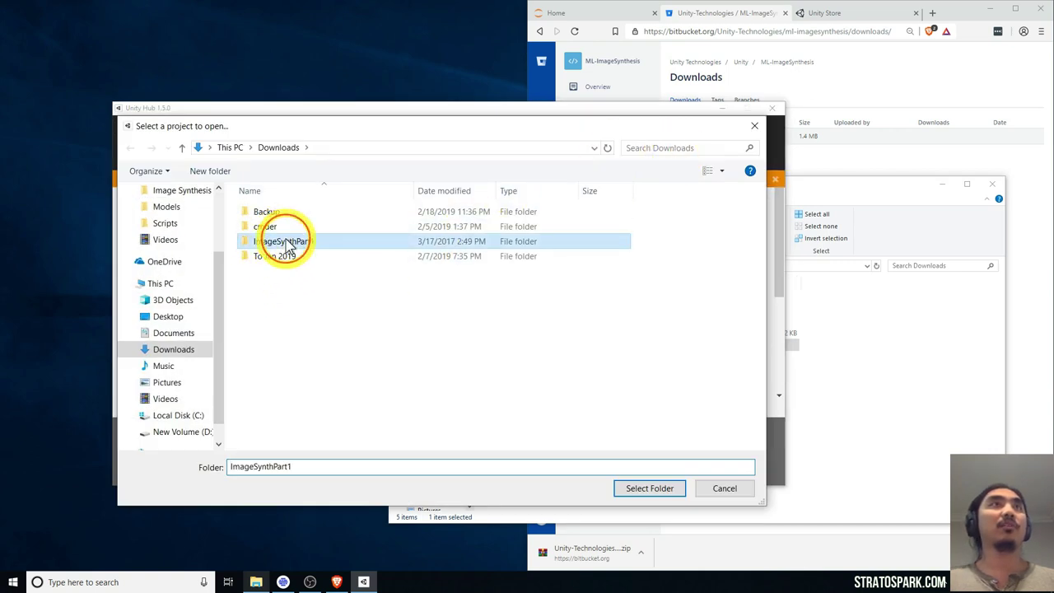
{"action": "left_click", "coordinate": [649, 489]}
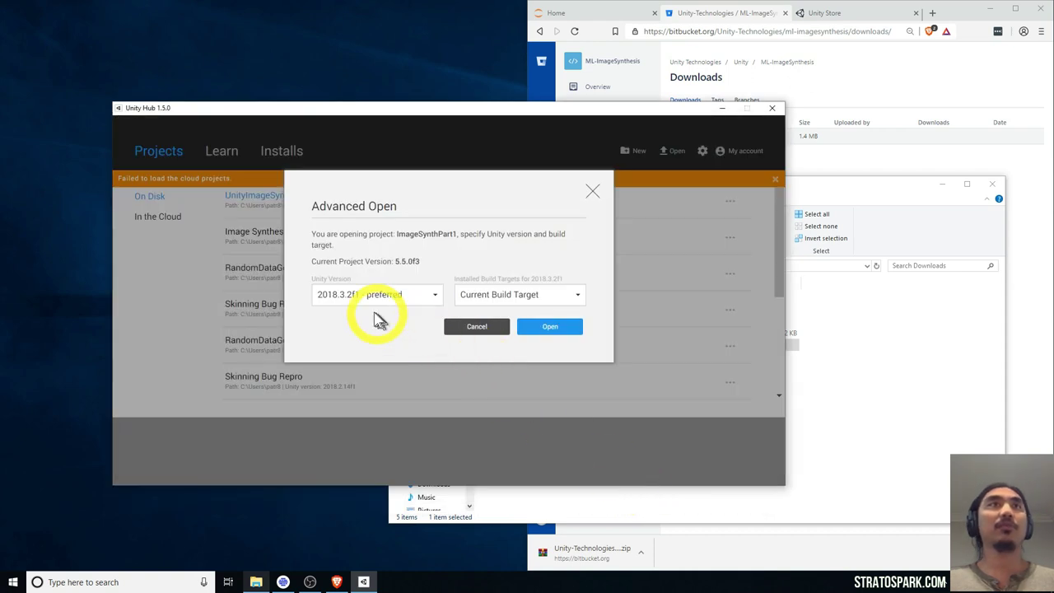
Step: Open it with 2018.3.2f1 - preferred and confirm the upgrade from 5.5.0f3
{"action": "left_click", "coordinate": [411, 303]}
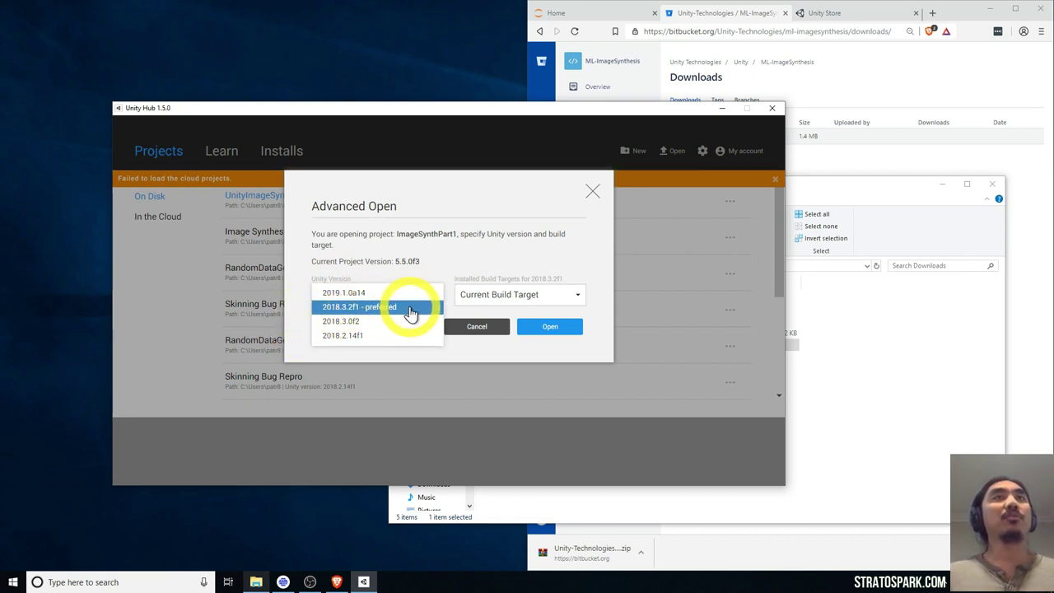
{"action": "left_click", "coordinate": [411, 310]}
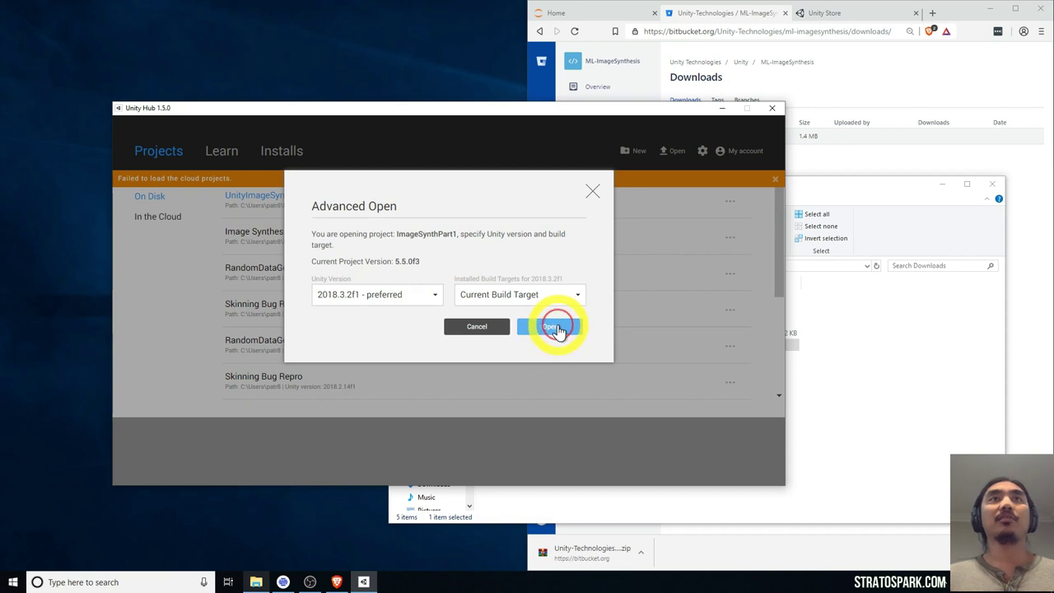
{"action": "left_click", "coordinate": [555, 327]}
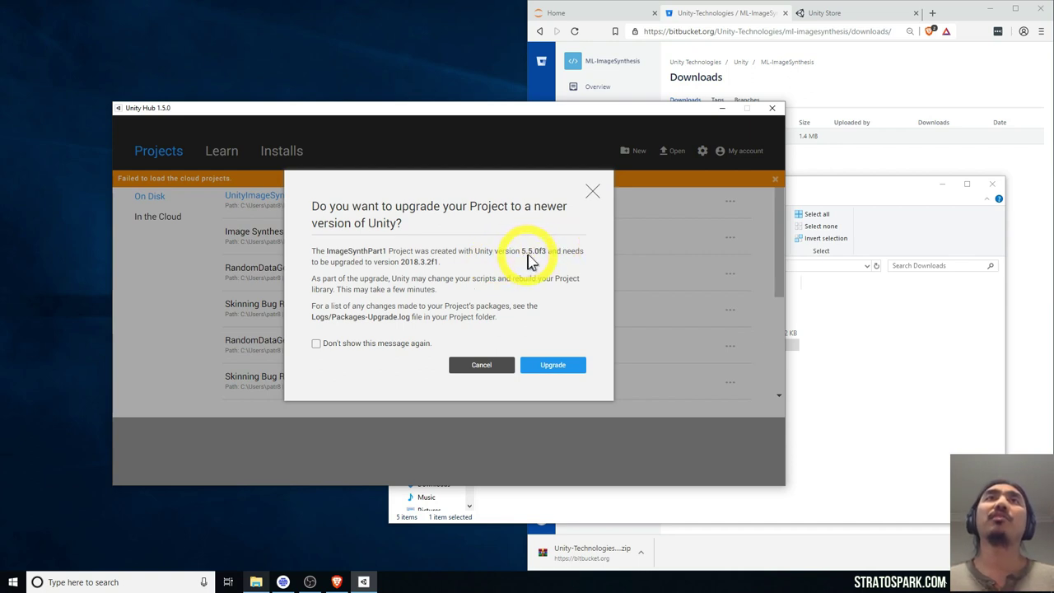
{"action": "left_click", "coordinate": [552, 367]}
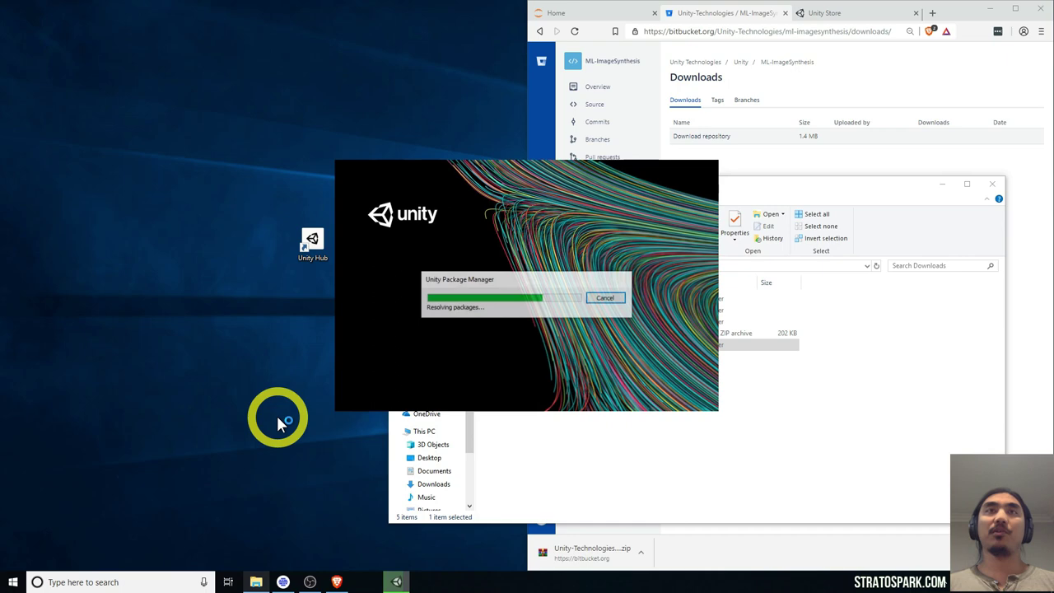
Step: Move the file window aside, close the Editor Update Check, and maximize the Unity editor
{"action": "left_click", "coordinate": [944, 184]}
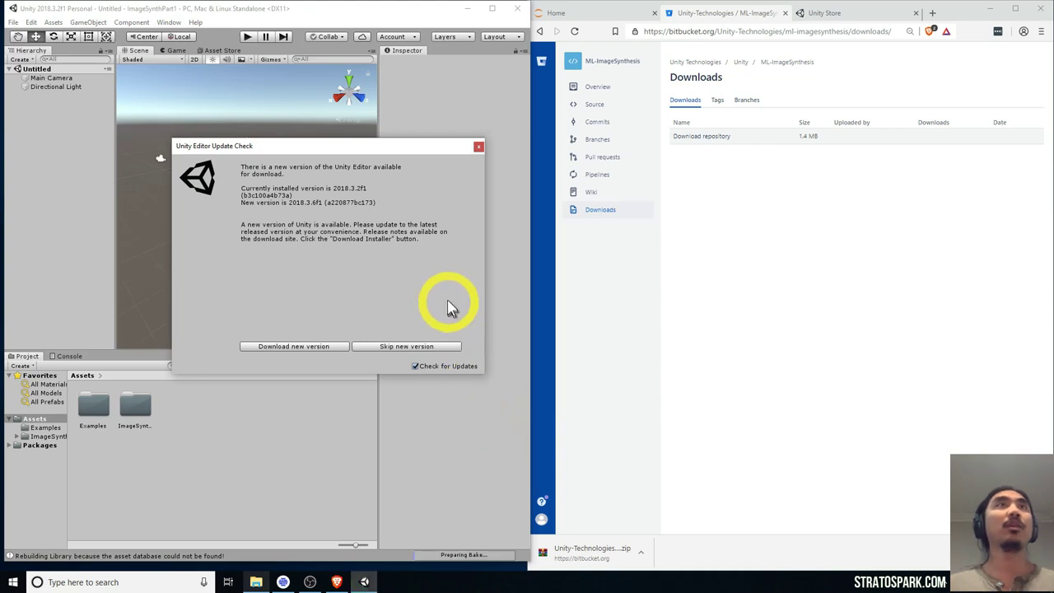
{"action": "left_click", "coordinate": [478, 148]}
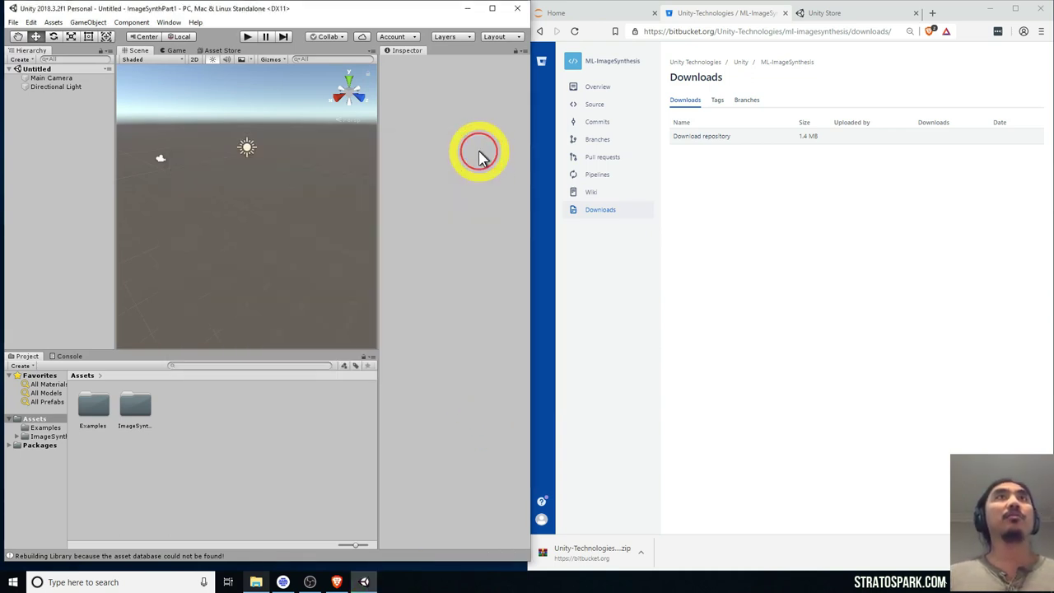
{"action": "left_click", "coordinate": [494, 9]}
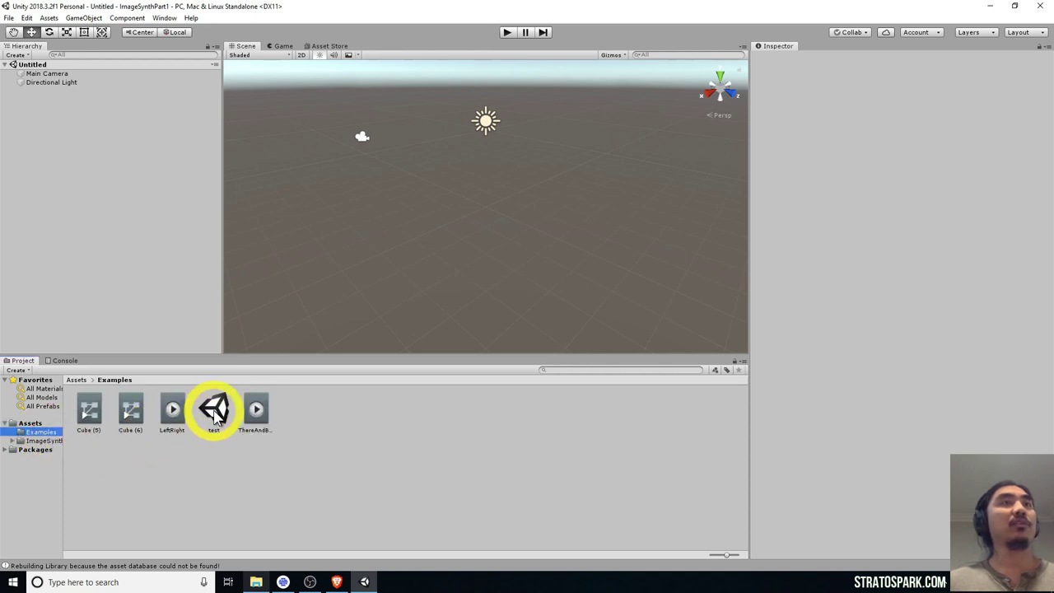
Step: Load the Examples test scene, run it in Play mode, then stop it
{"action": "double_click", "coordinate": [214, 411]}
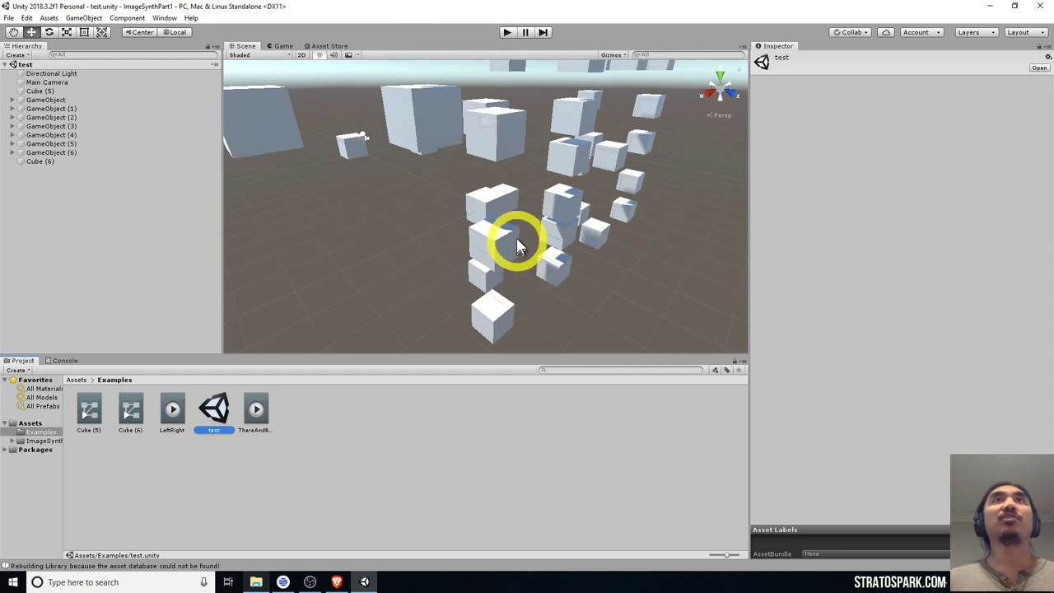
{"action": "left_click", "coordinate": [508, 32]}
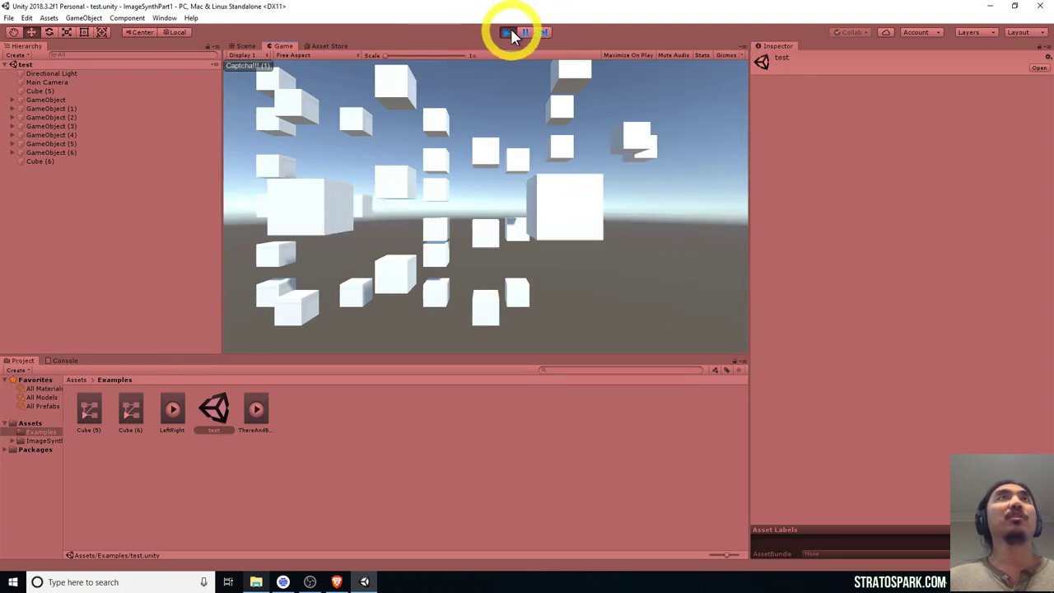
{"action": "left_click", "coordinate": [510, 32]}
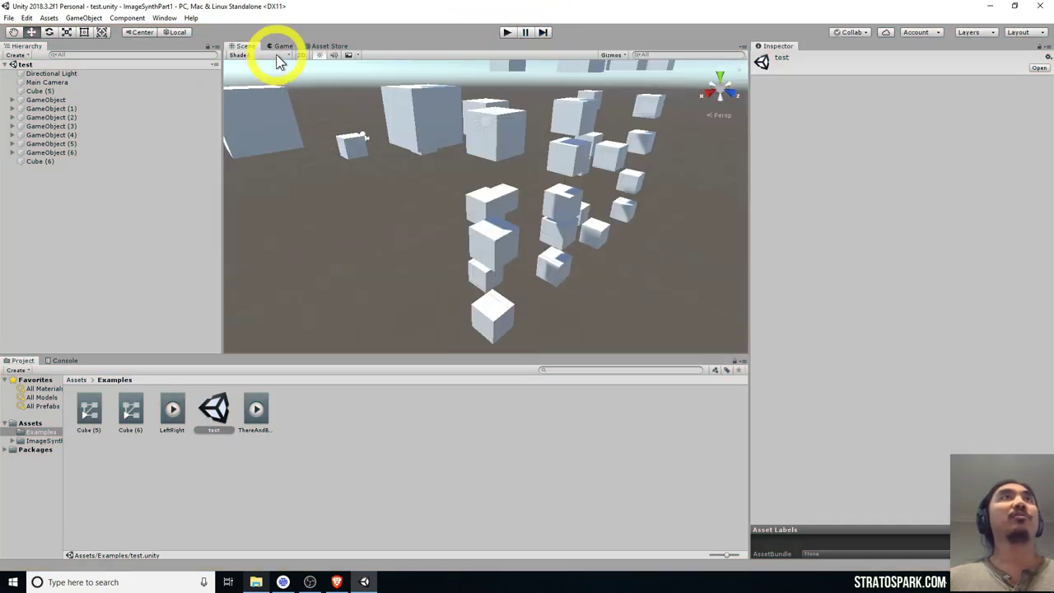
Step: Dock Game right of Scene and widen it, then dock a second Game tab below it
{"action": "left_click_drag", "start_coordinate": [278, 51], "coordinate": [672, 219]}
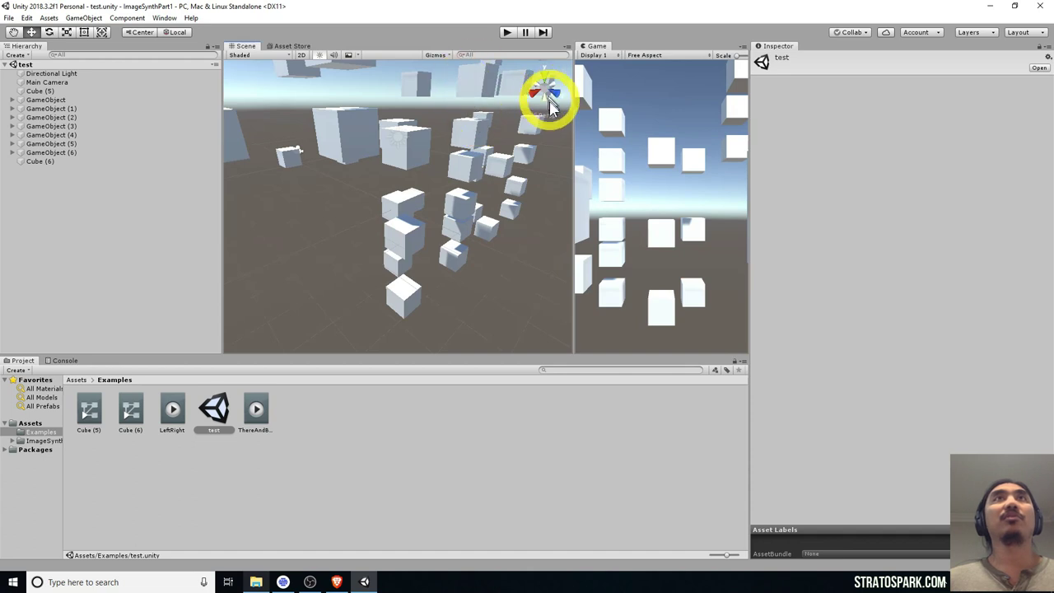
{"action": "left_click_drag", "start_coordinate": [575, 164], "coordinate": [495, 169]}
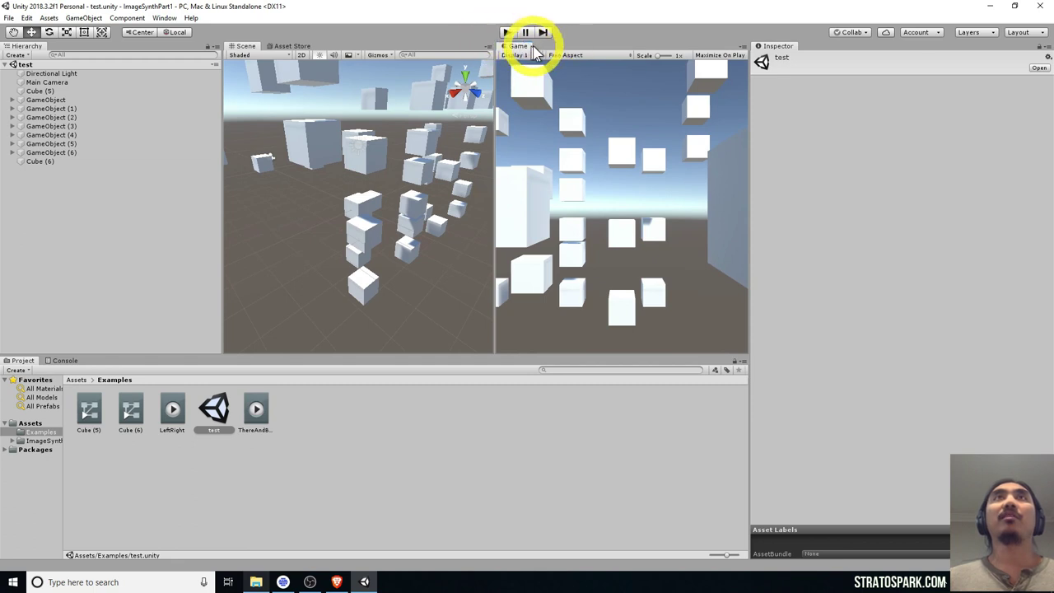
{"action": "left_click", "coordinate": [742, 47]}
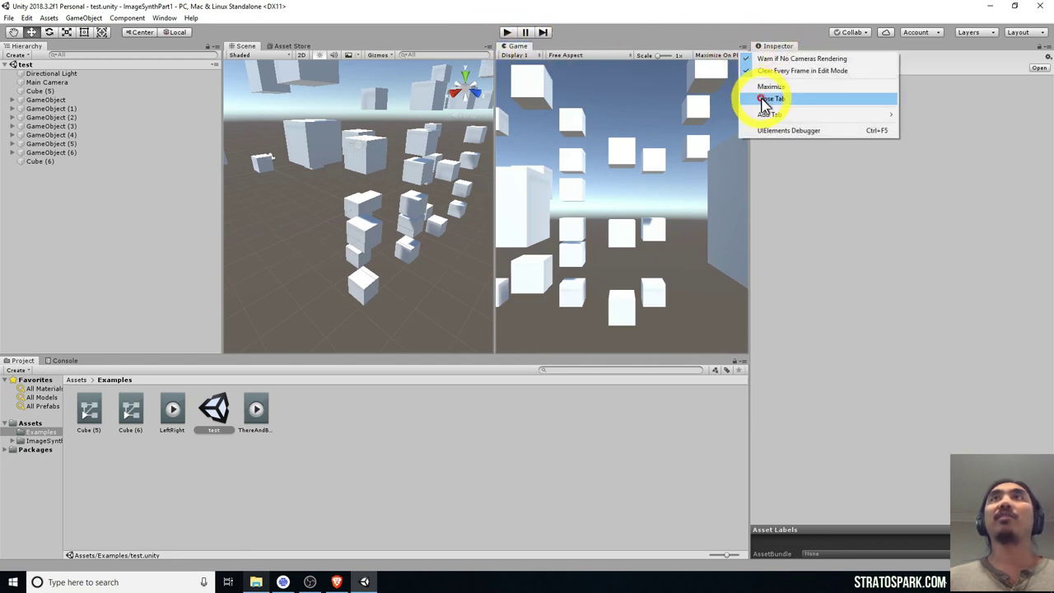
{"action": "mouse_move", "coordinate": [824, 115]}
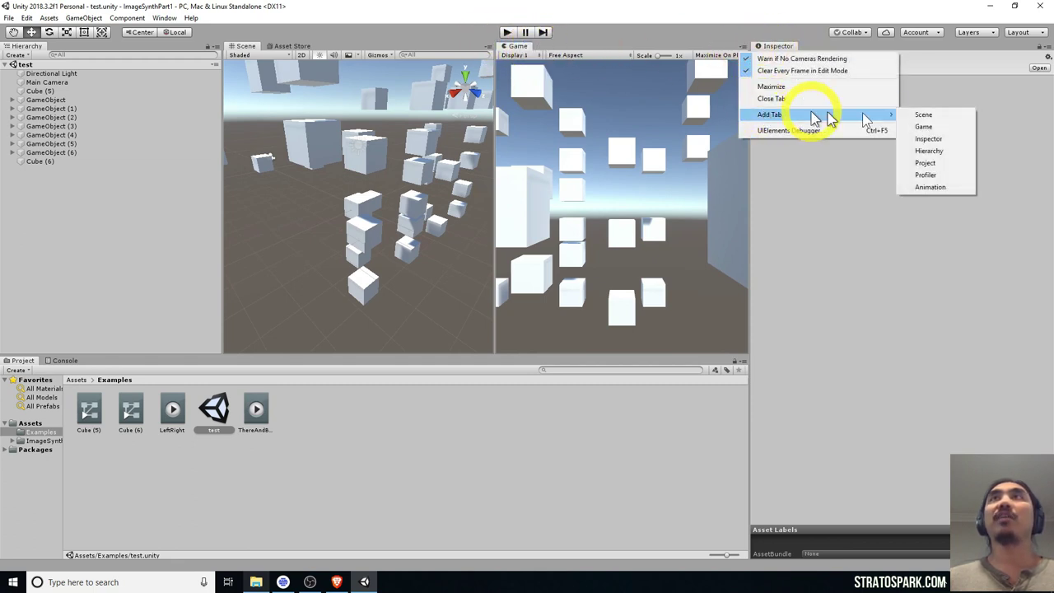
{"action": "left_click", "coordinate": [928, 128]}
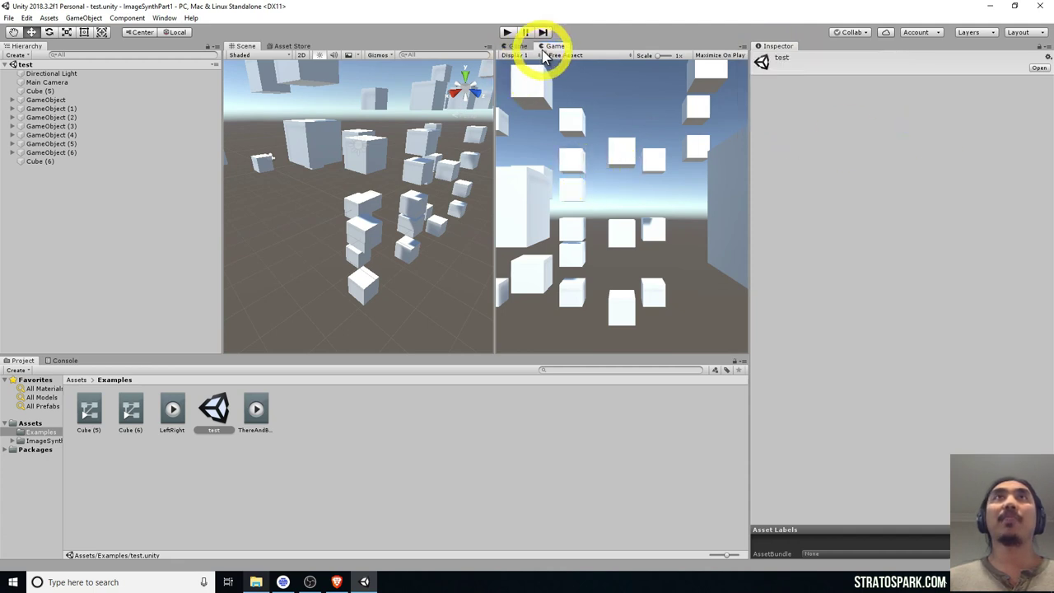
{"action": "left_click_drag", "start_coordinate": [546, 48], "coordinate": [593, 194]}
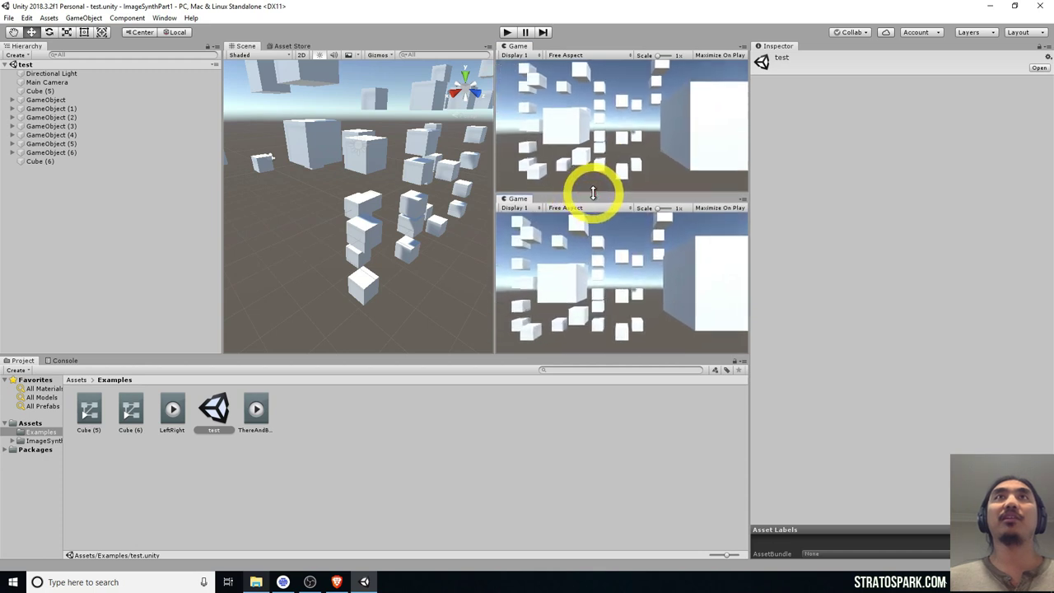
Step: Run the scene and switch the lower Game view to Display 2, then Display 3
{"action": "left_click", "coordinate": [507, 33]}
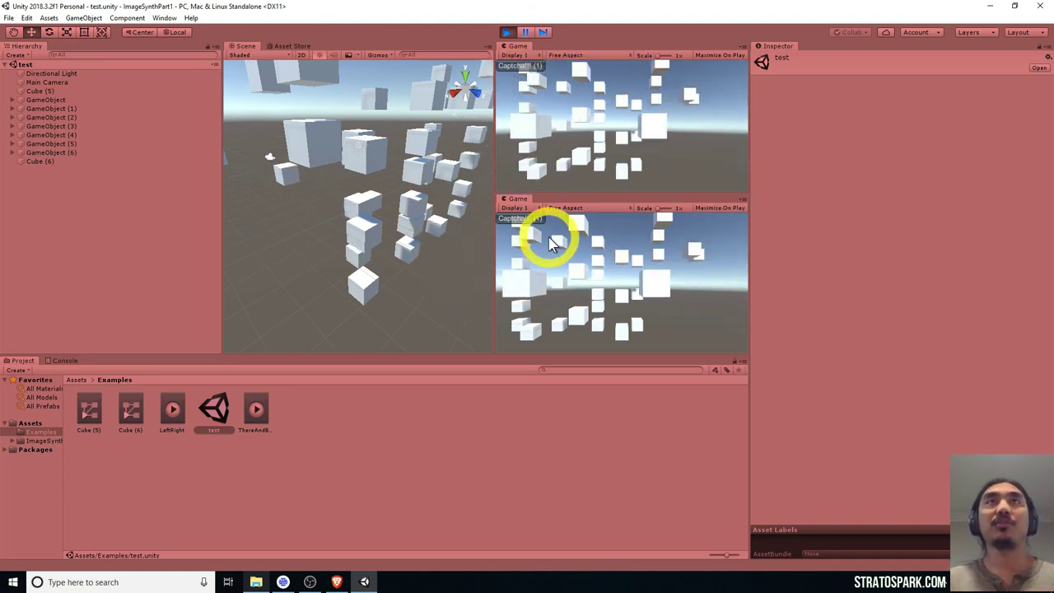
{"action": "left_click", "coordinate": [534, 208]}
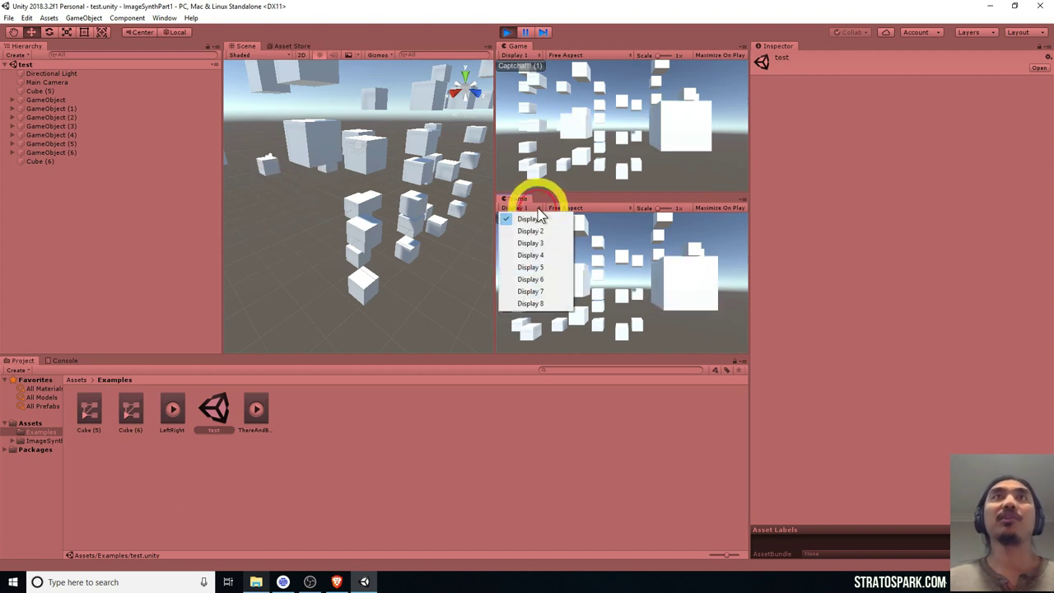
{"action": "left_click", "coordinate": [535, 232]}
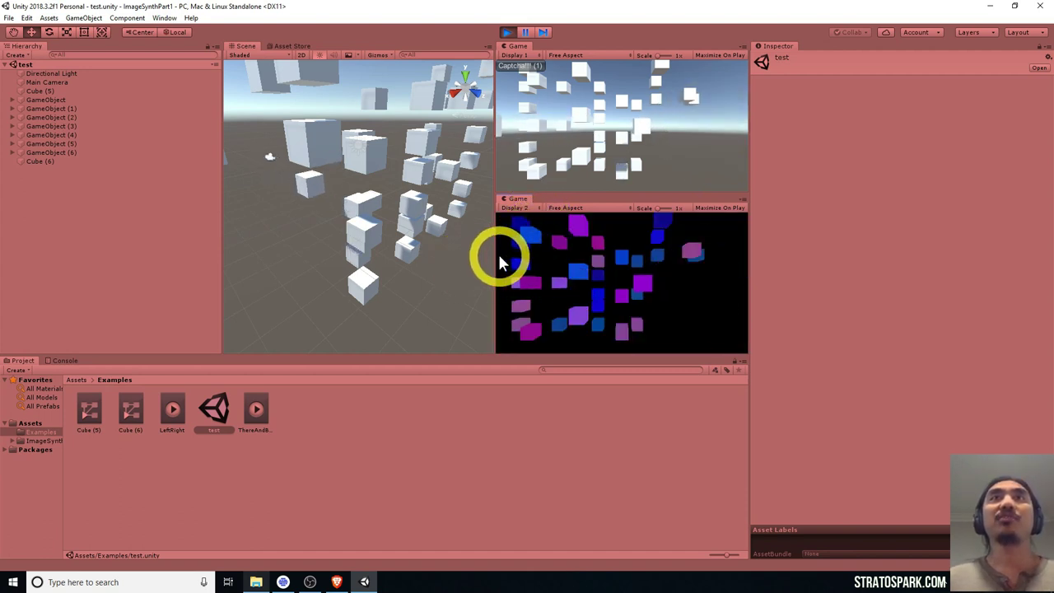
{"action": "left_click", "coordinate": [532, 208]}
{"action": "left_click", "coordinate": [532, 243]}
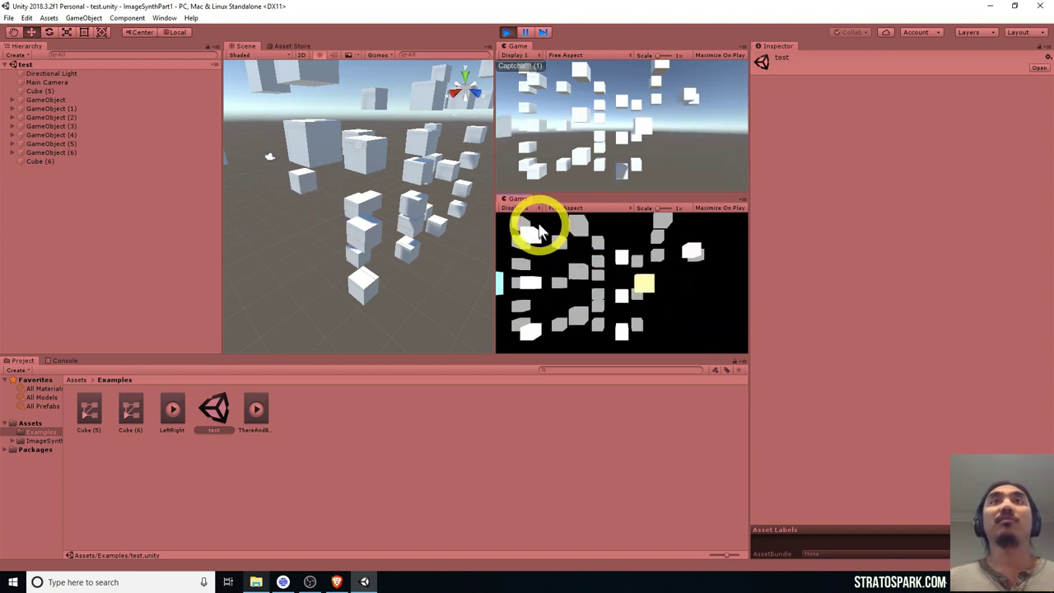
Step: Step the lower Game view through Displays 4, 5 and 6, then back to Display 3
{"action": "left_click", "coordinate": [533, 208]}
{"action": "left_click", "coordinate": [533, 252]}
{"action": "left_click", "coordinate": [528, 209]}
{"action": "left_click", "coordinate": [534, 257]}
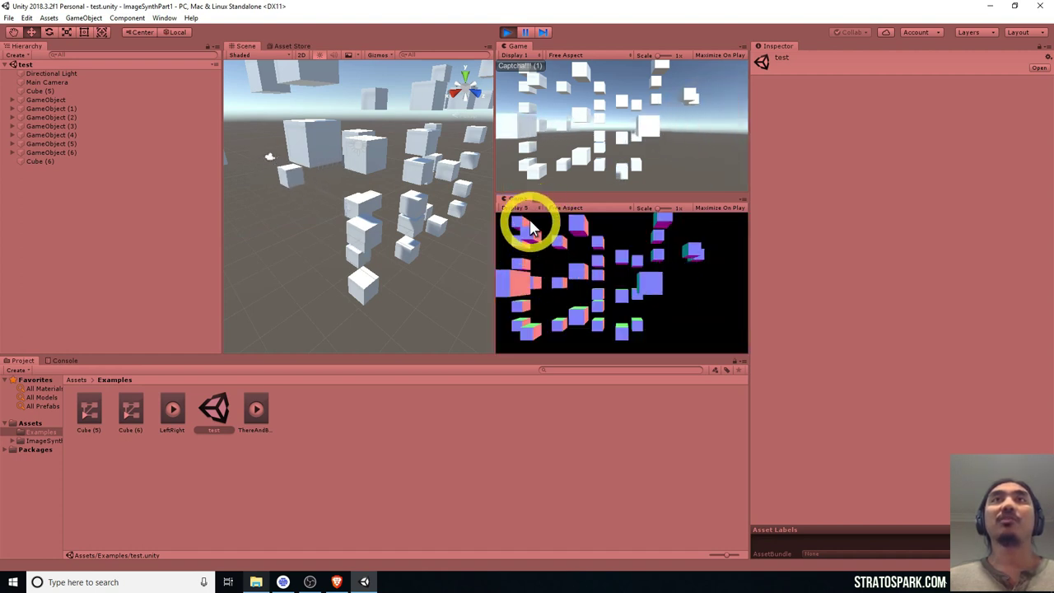
{"action": "left_click", "coordinate": [528, 208]}
{"action": "left_click", "coordinate": [531, 280]}
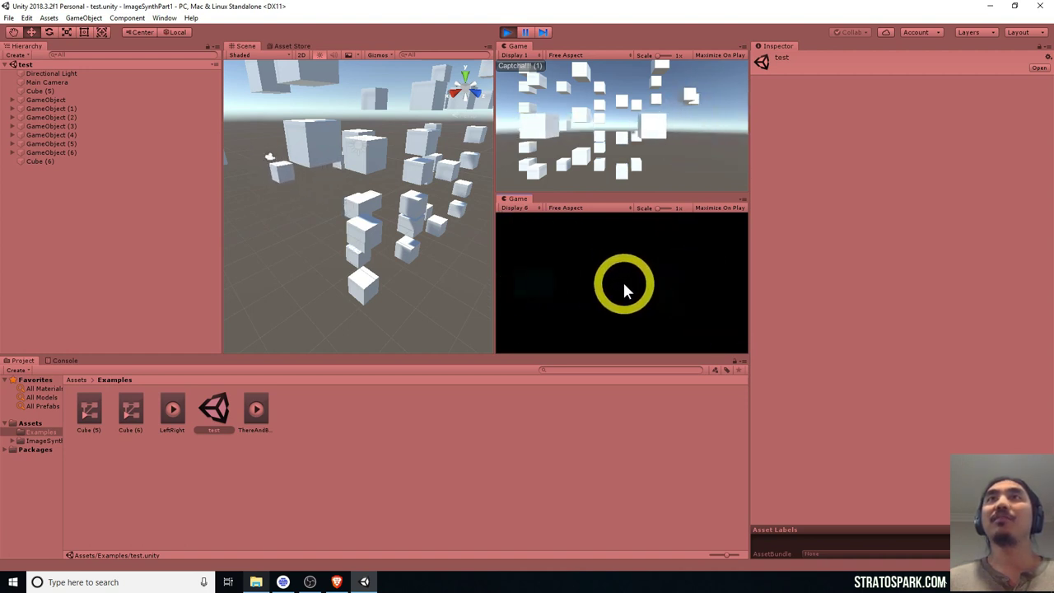
{"action": "left_click", "coordinate": [522, 209]}
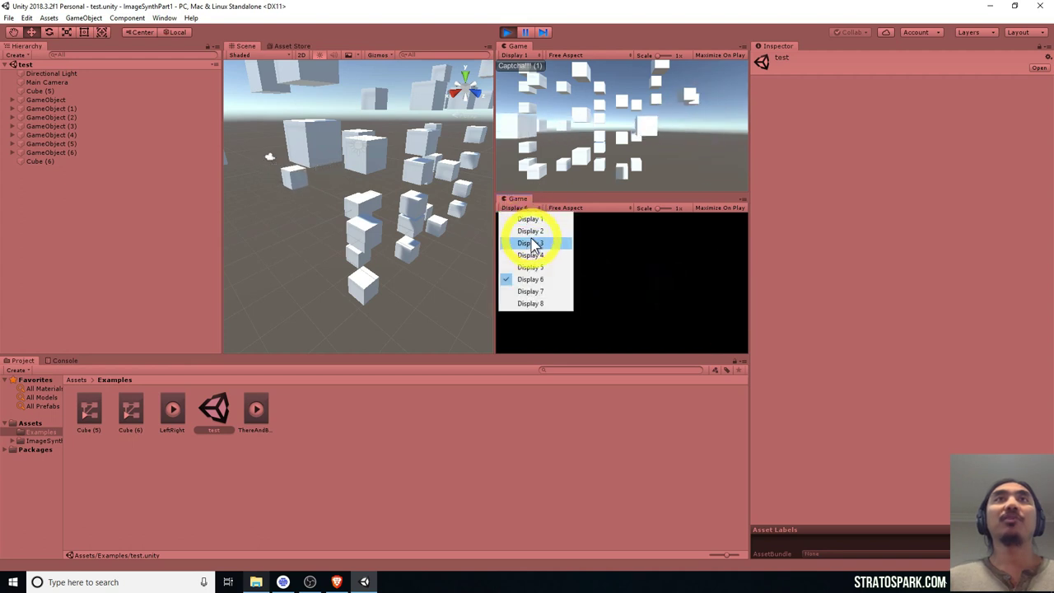
{"action": "left_click", "coordinate": [530, 243]}
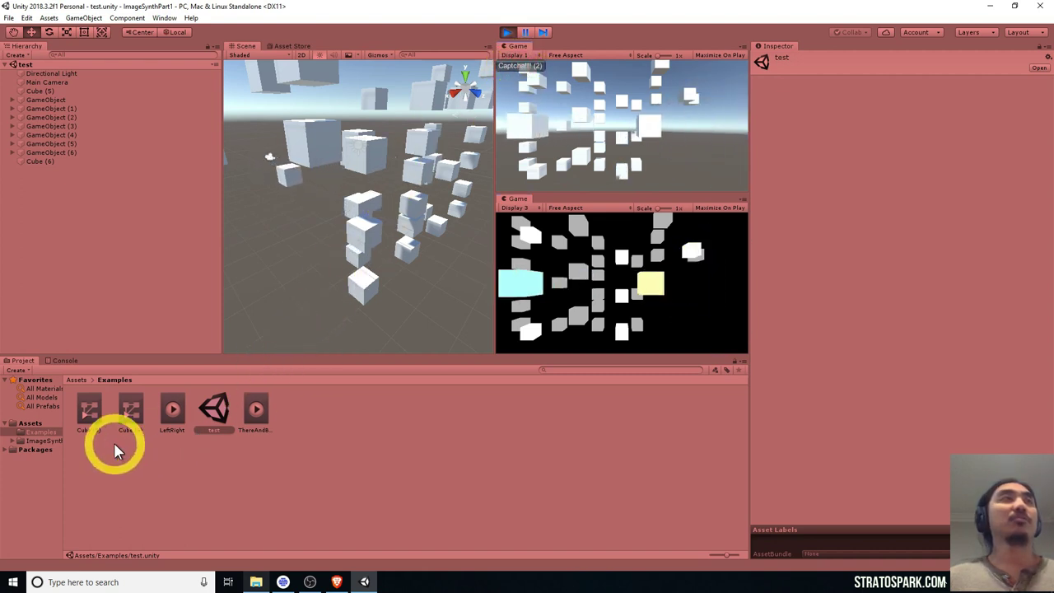
Step: Reveal the Assets folder in File Explorer and open test_1_img.png in Photos
{"action": "left_click", "coordinate": [35, 424]}
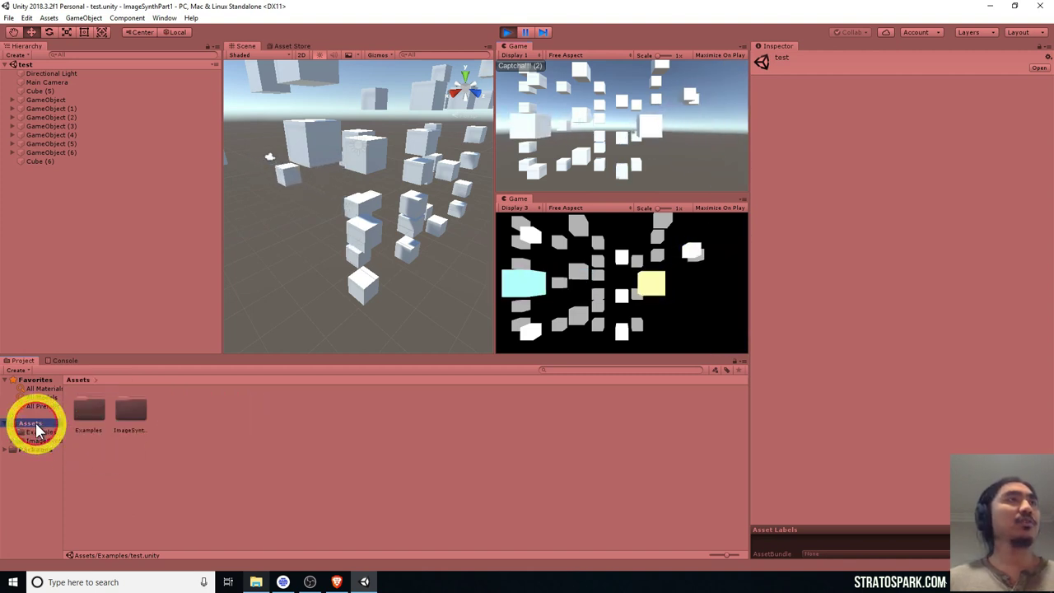
{"action": "right_click", "coordinate": [32, 426]}
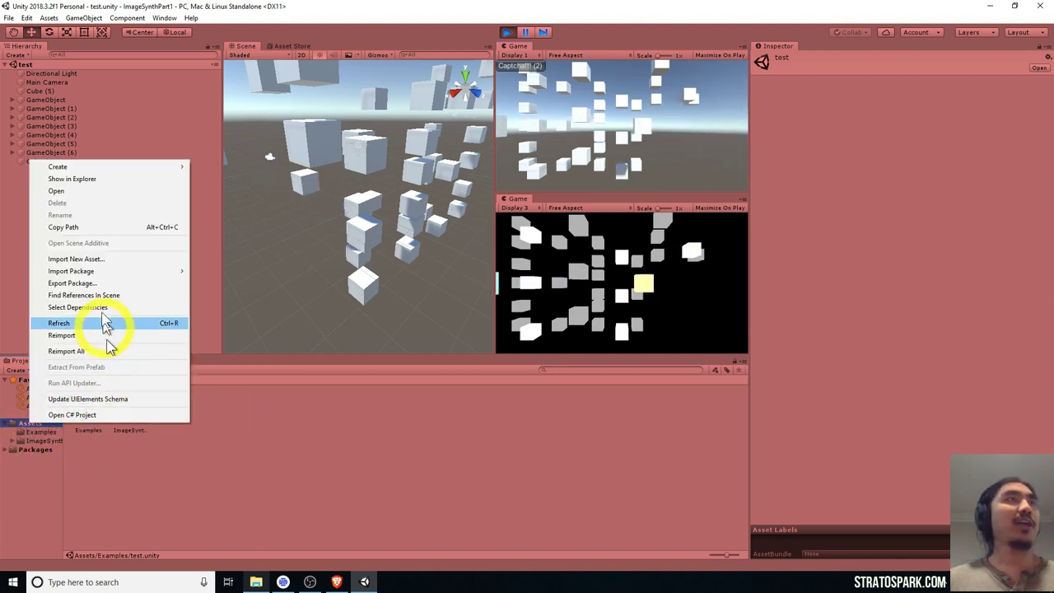
{"action": "left_click", "coordinate": [84, 178]}
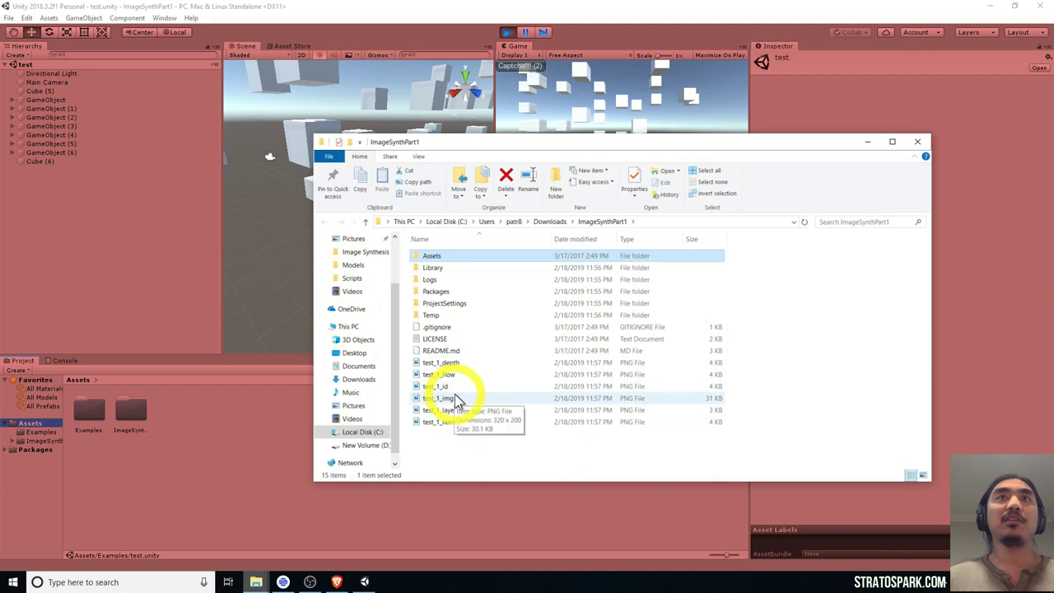
{"action": "double_click", "coordinate": [455, 396]}
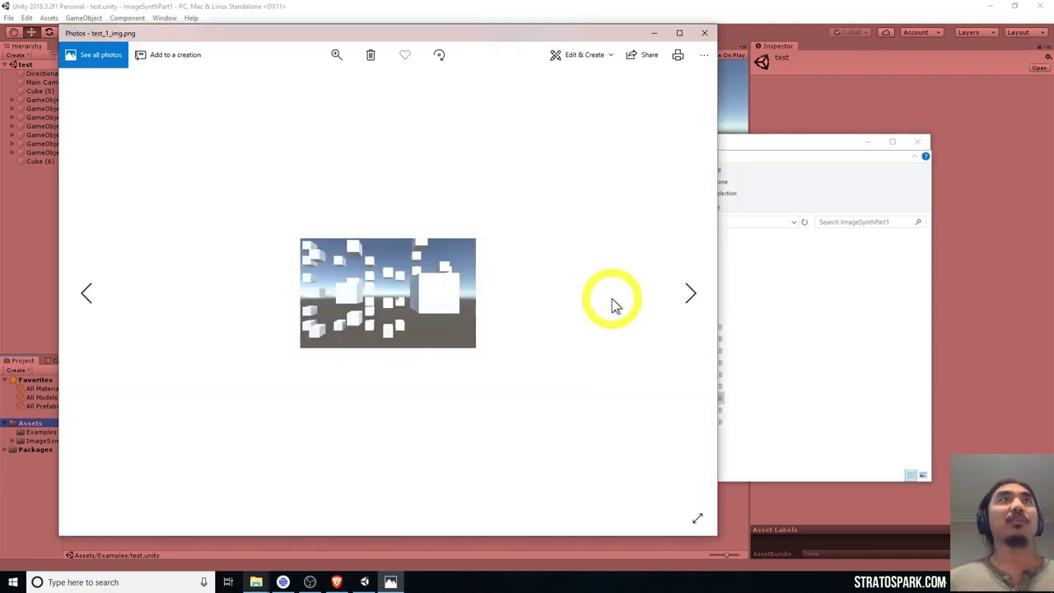
Step: Page through the test_1_layer, normals, flow and depth captures, then close Photos
{"action": "key", "text": "Right"}
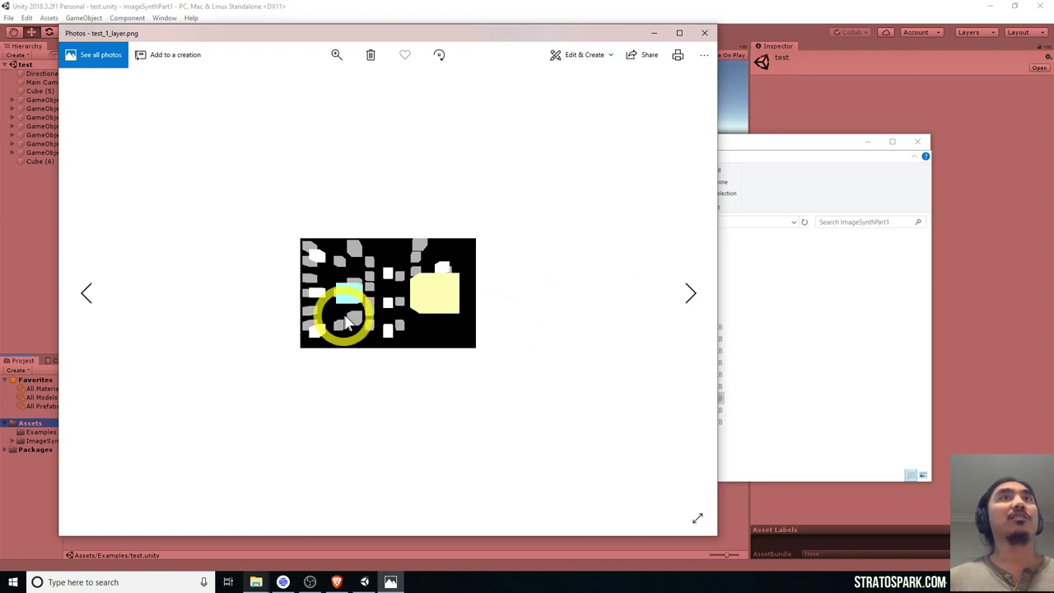
{"action": "key", "text": "Right"}
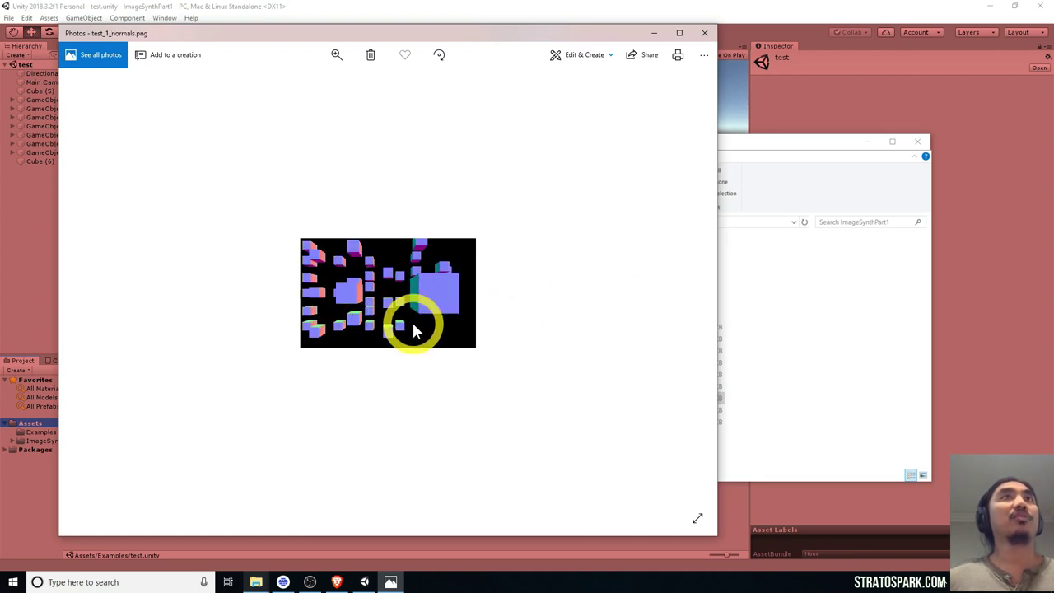
{"action": "key", "text": "Right"}
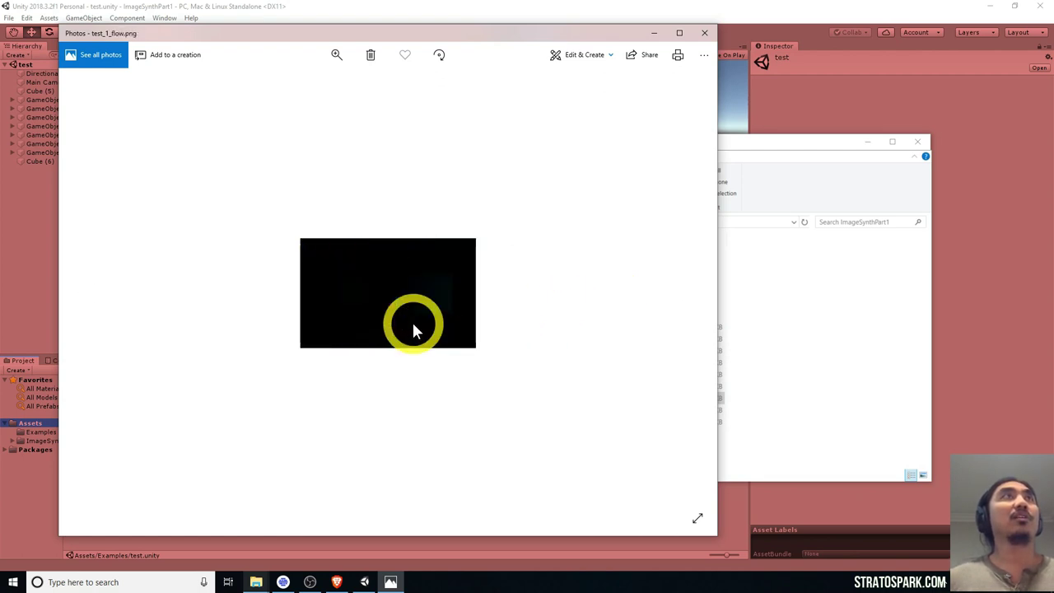
{"action": "key", "text": "Right"}
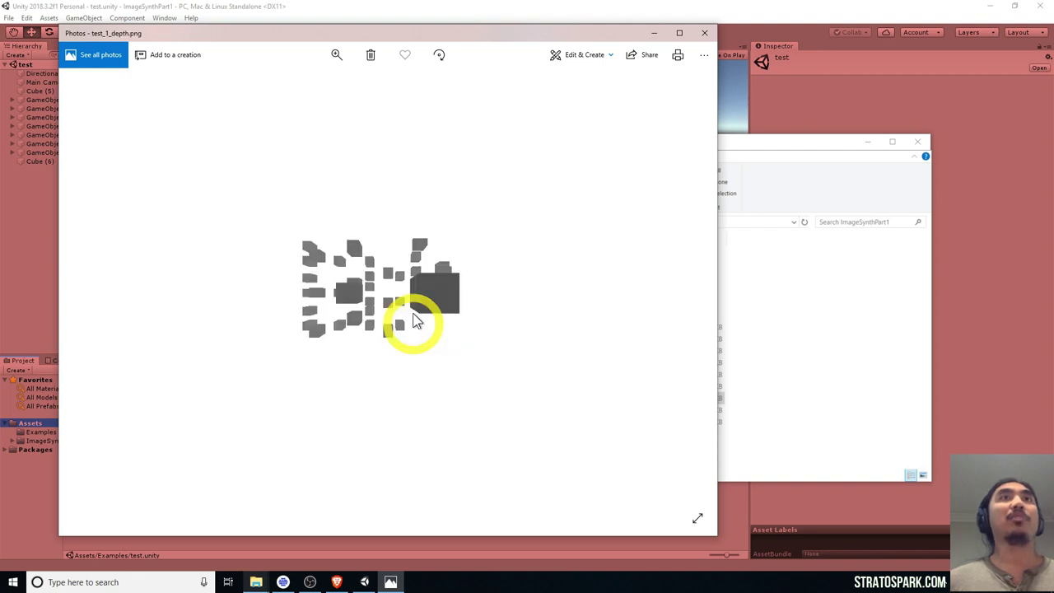
{"action": "left_click", "coordinate": [704, 33]}
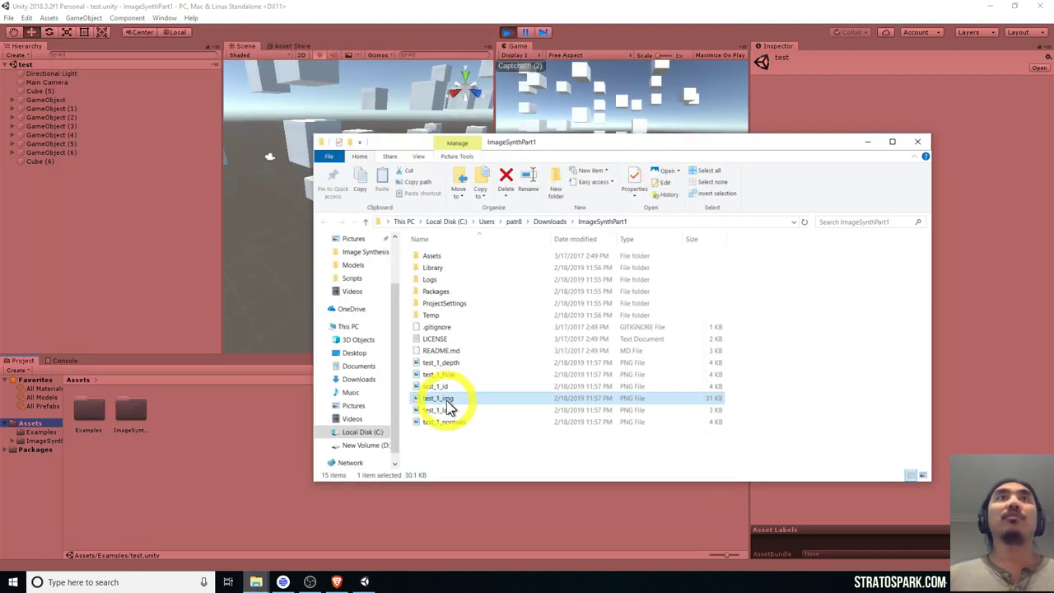
Step: Stop the running game, then create the Assets/Solids.unity scene and open it
{"action": "left_click", "coordinate": [469, 33]}
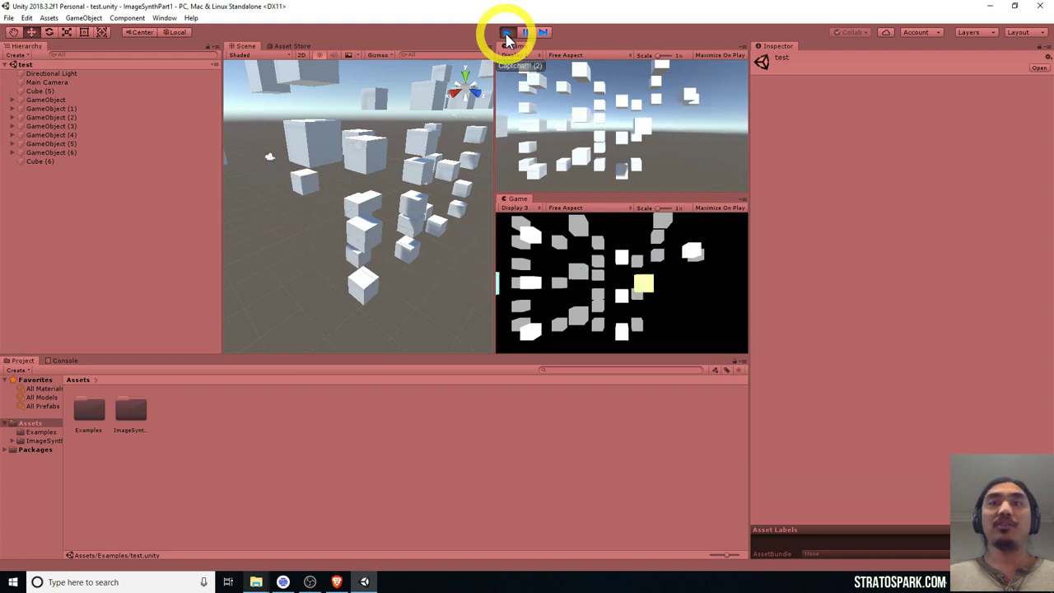
{"action": "left_click", "coordinate": [507, 32]}
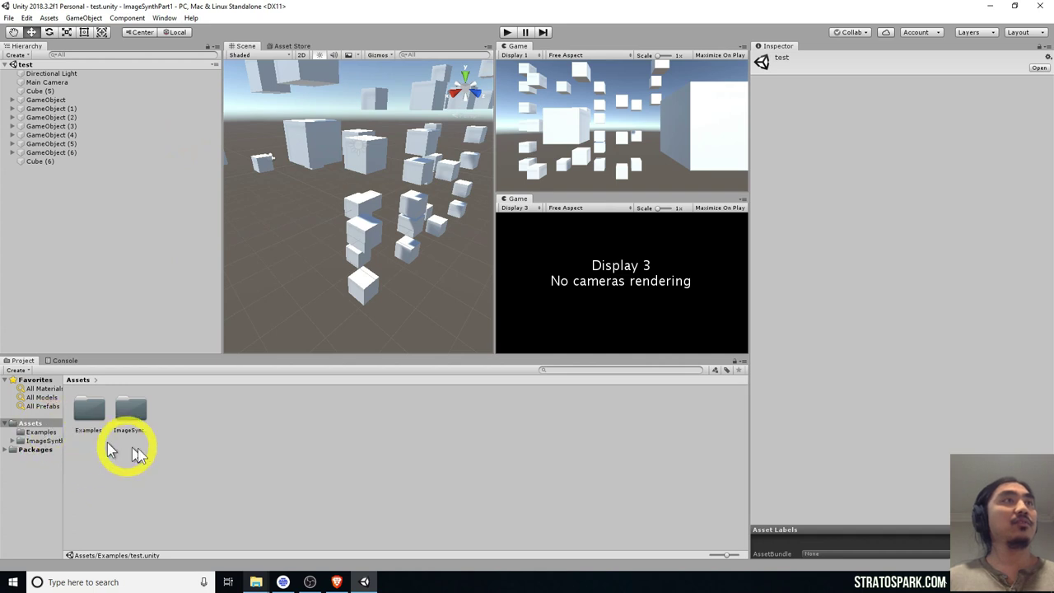
{"action": "right_click", "coordinate": [238, 476]}
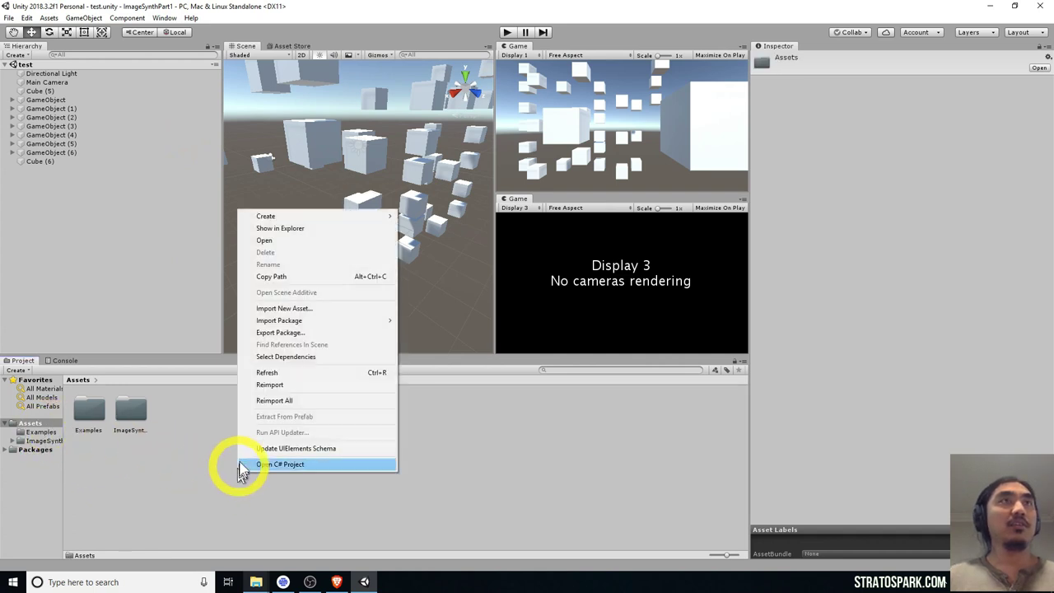
{"action": "mouse_move", "coordinate": [325, 219]}
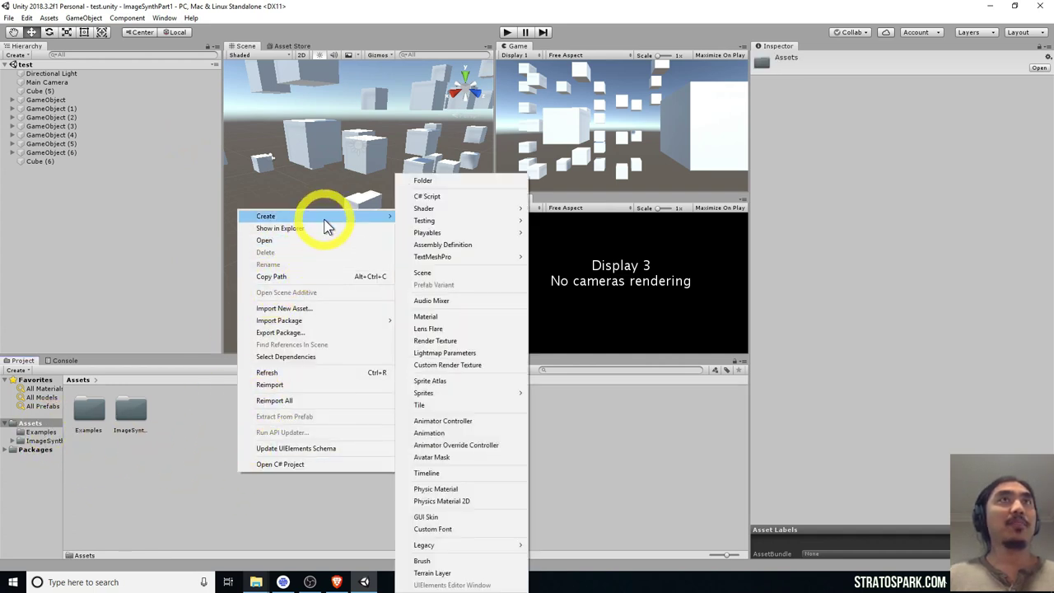
{"action": "left_click", "coordinate": [462, 275]}
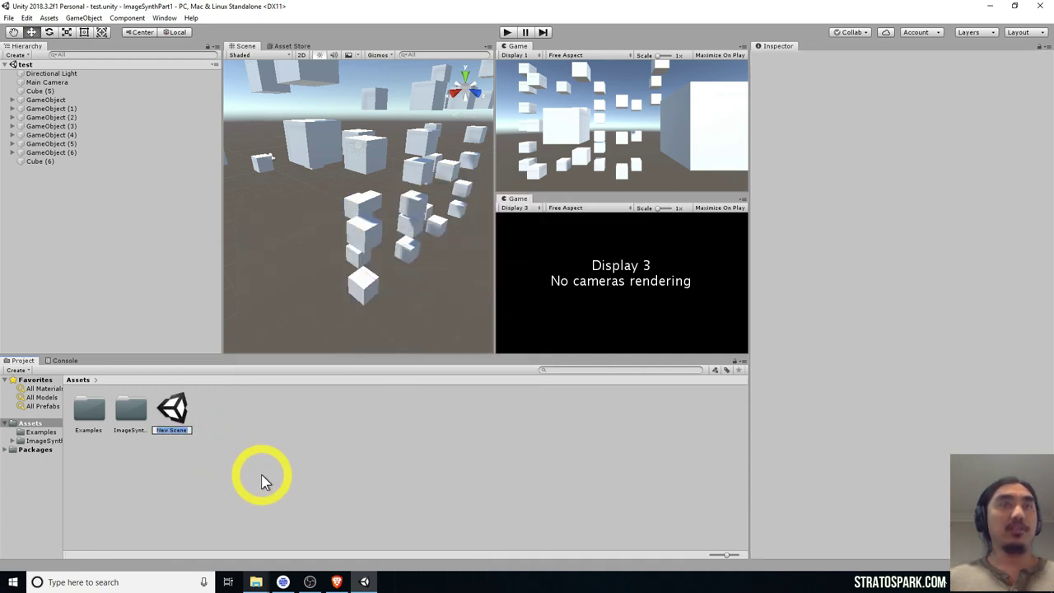
{"action": "type", "text": "Solids"}
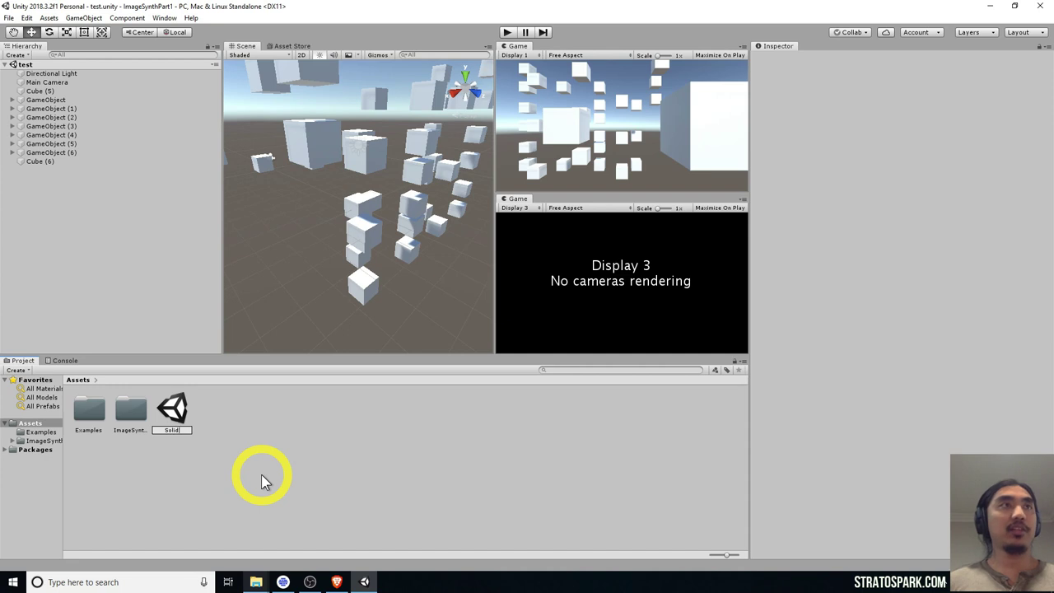
{"action": "key", "text": "Return"}
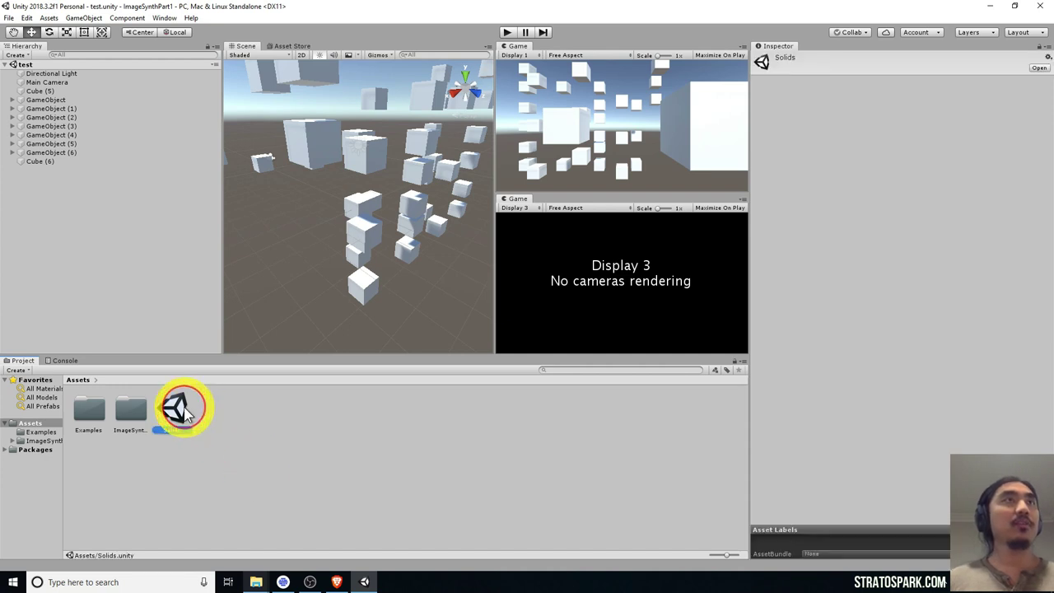
{"action": "double_click", "coordinate": [183, 410]}
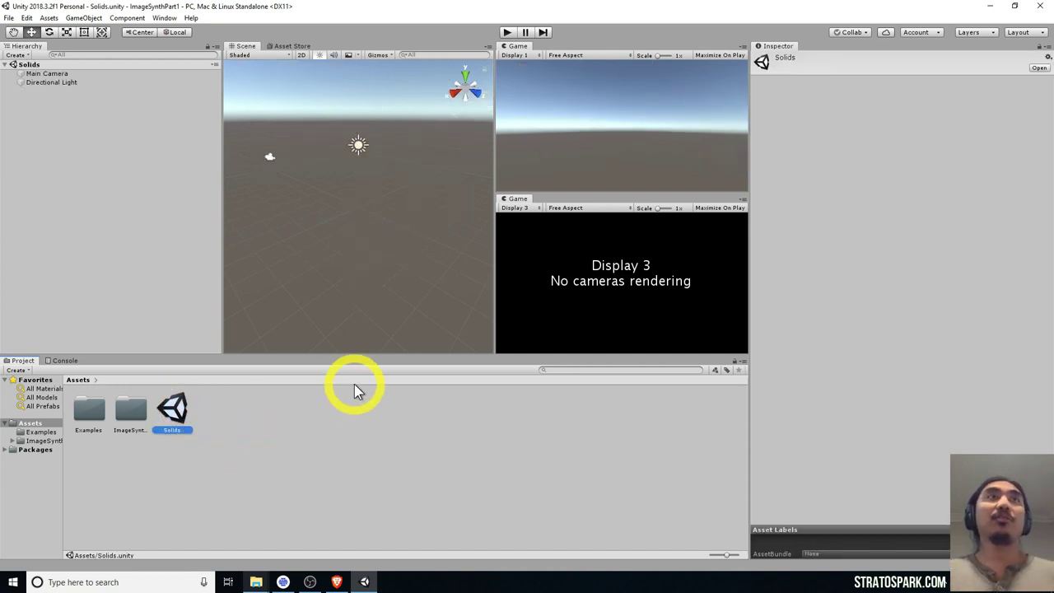